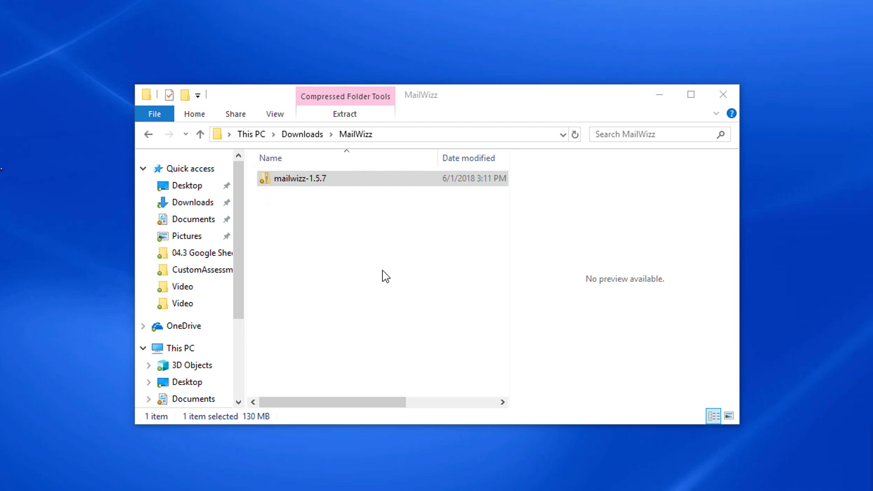
- Launch Extract All on mailwizz-1.5.7, targeting a mailwizz-1.5.7 folder inside MailWizz
right_click(323, 180)
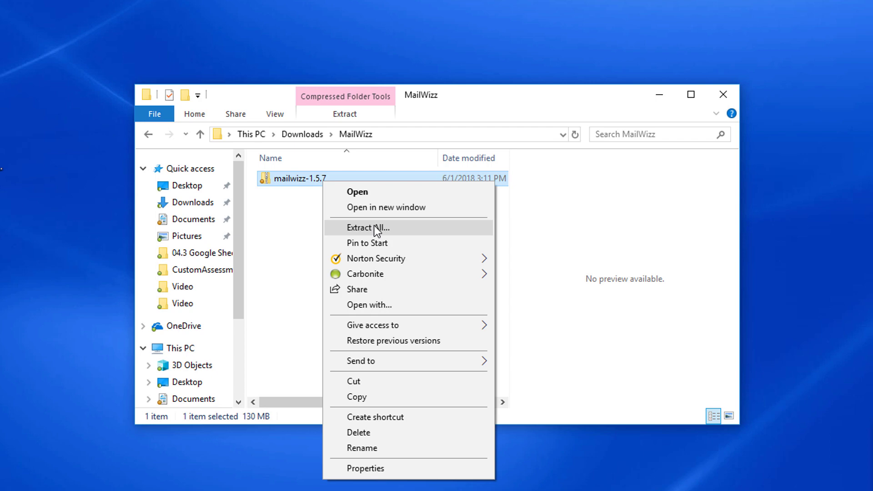
click(413, 233)
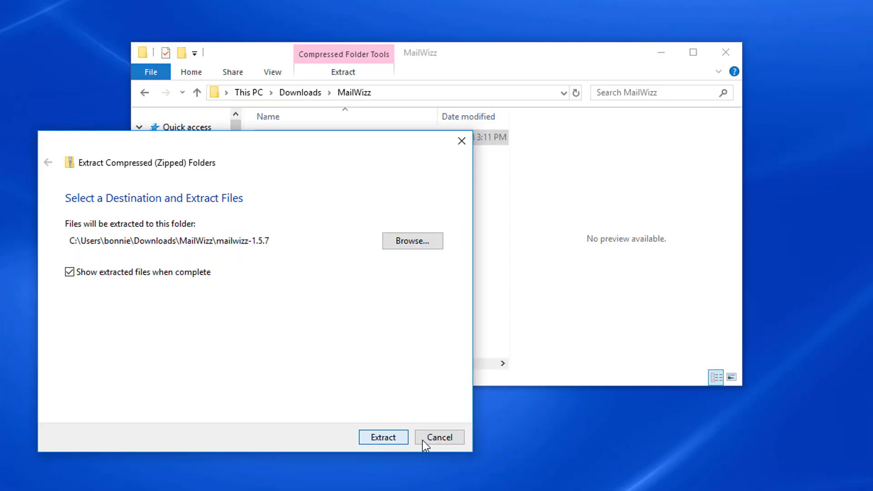
- Extract the archive, browse into mailwizz-1.5.7 > latest, and enlarge the window to show all 16 items
click(383, 438)
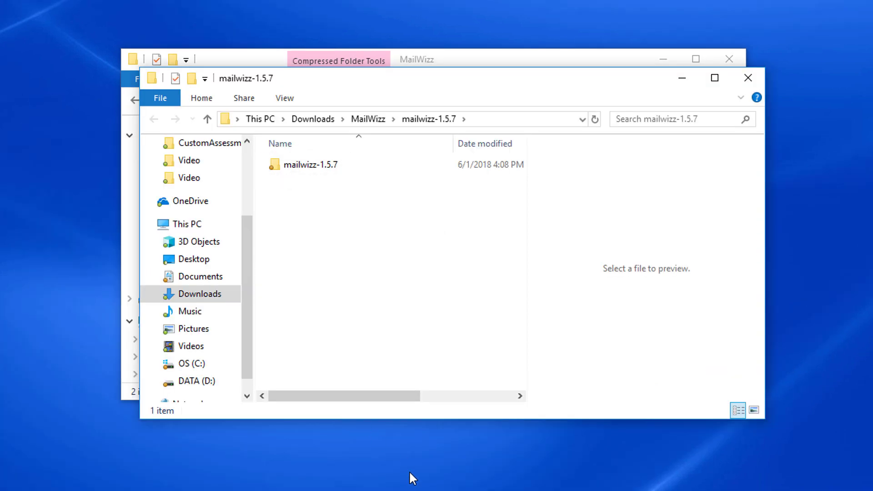
double_click(314, 165)
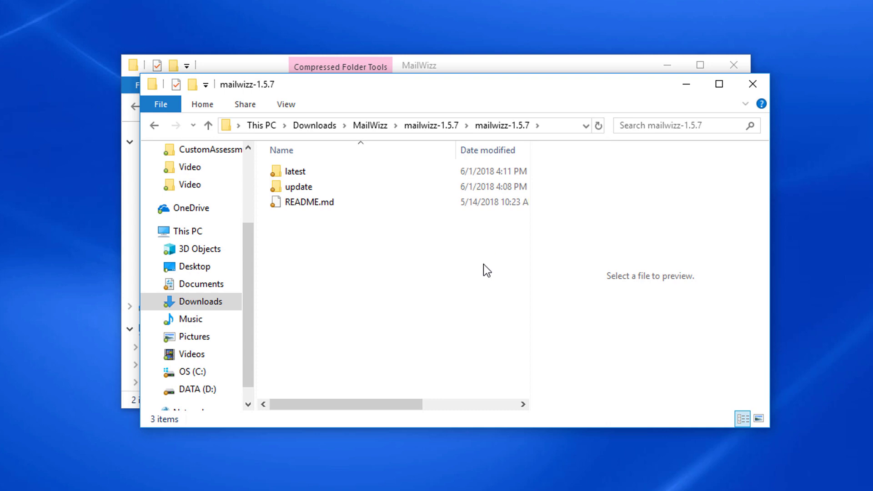
double_click(306, 177)
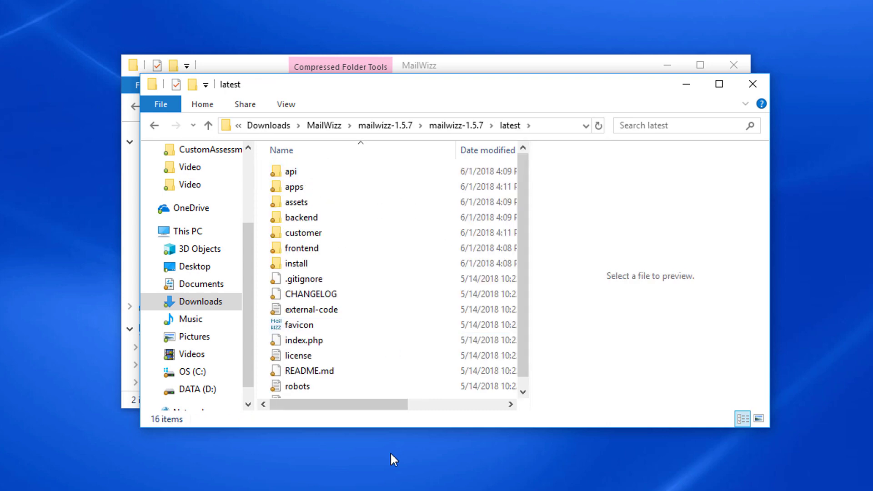
drag(512, 432, 515, 455)
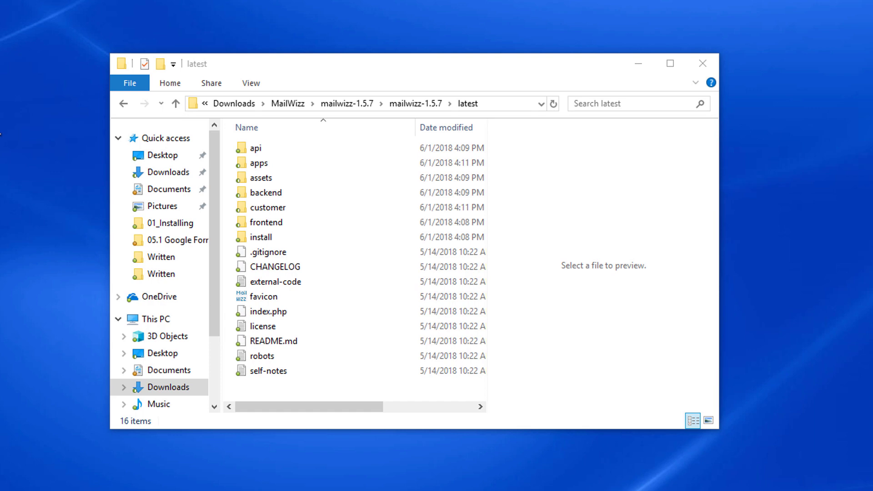
- Zip all 16 items in latest into a new compressed folder named latest.zip
click(283, 277)
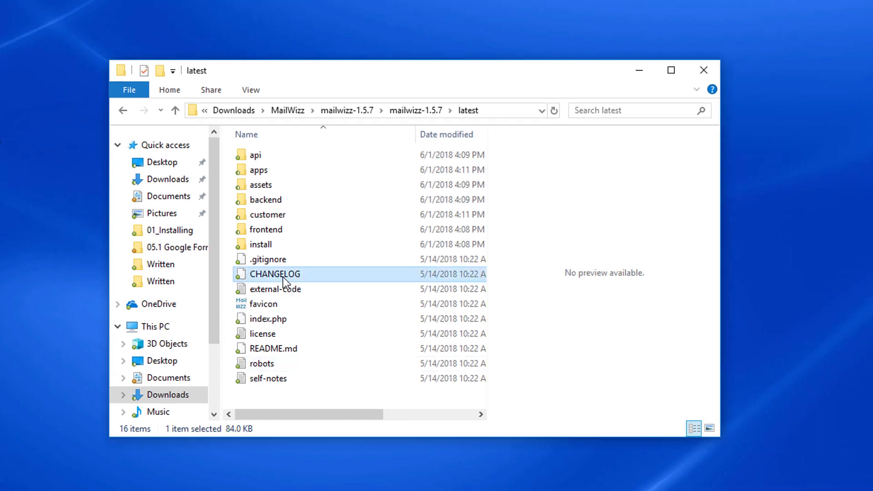
key(ctrl+a)
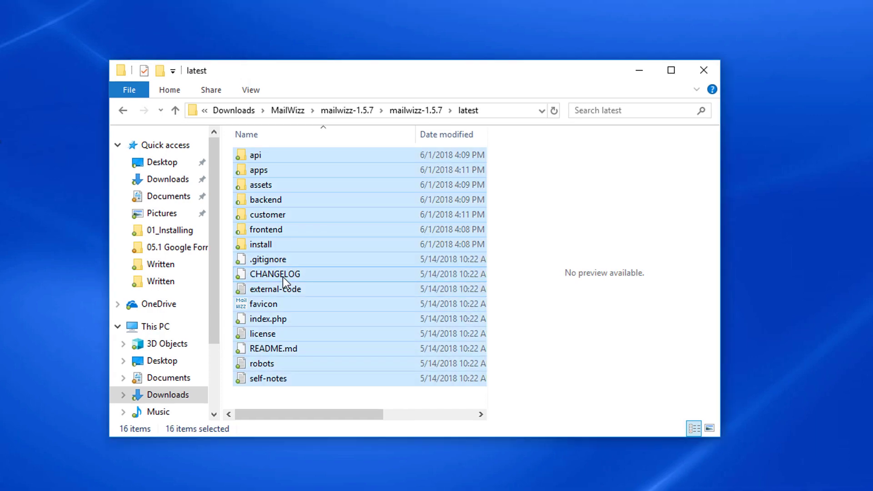
right_click(283, 277)
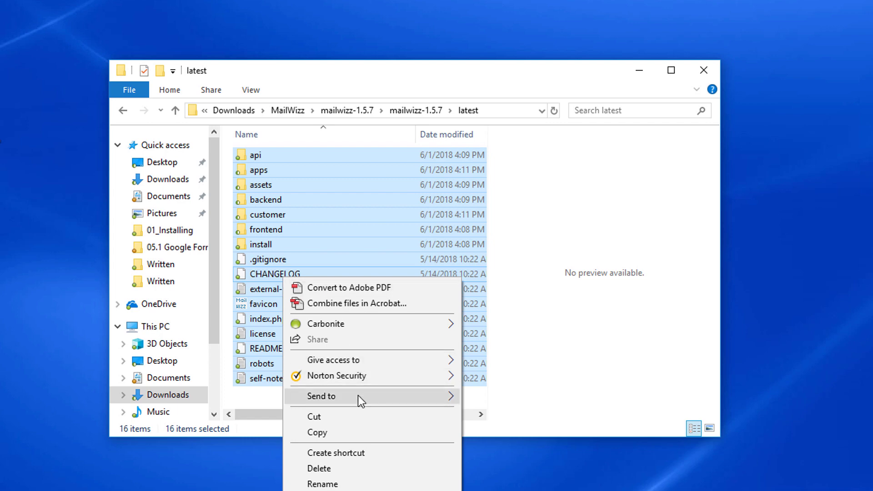
mouse_move(359, 394)
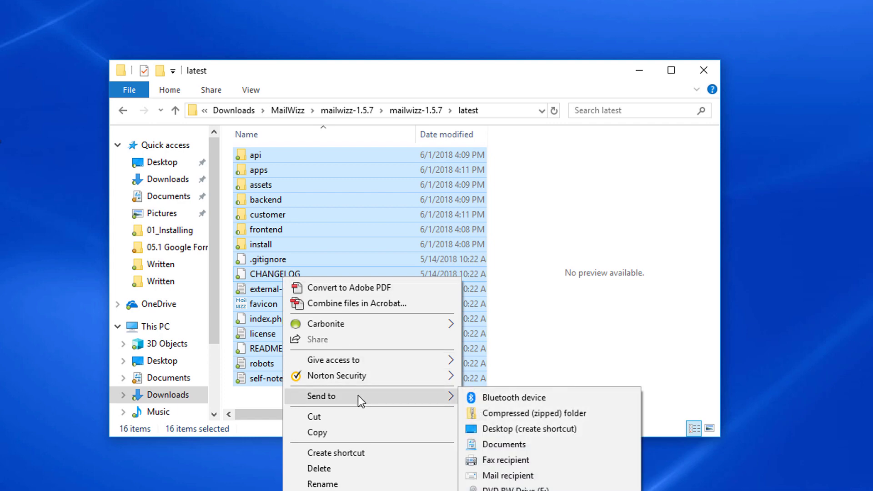
click(512, 413)
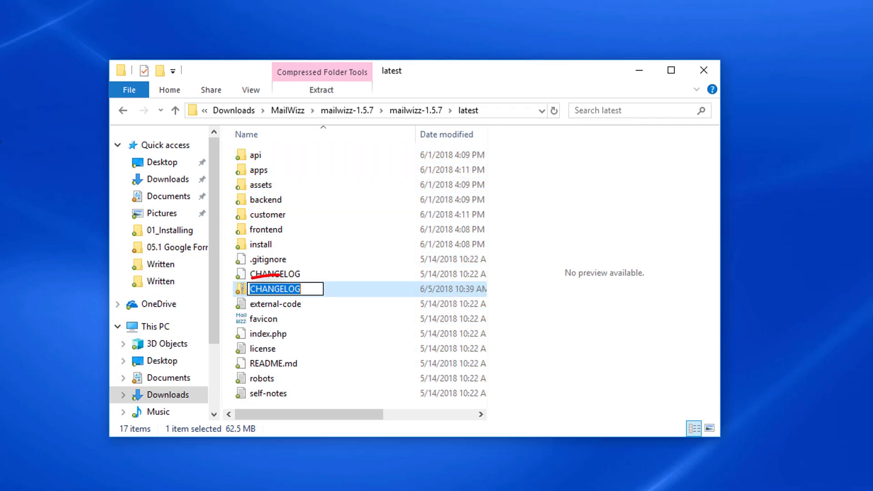
text(latest.z)
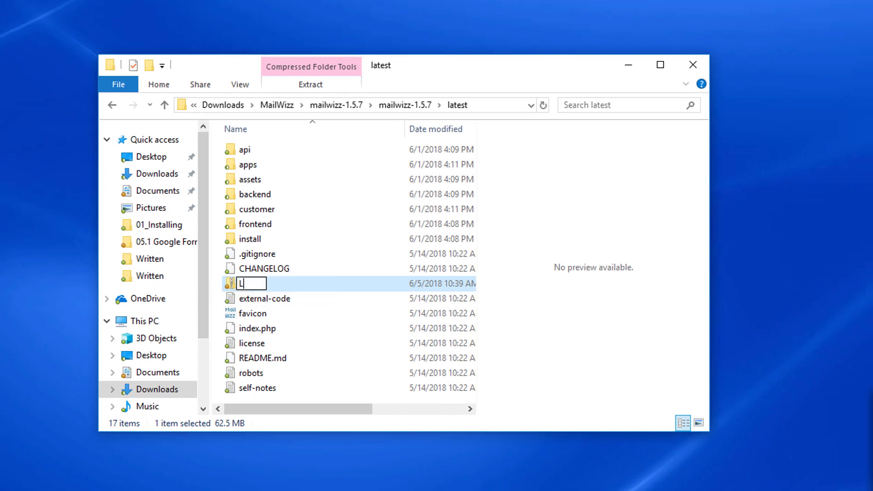
text(ip)
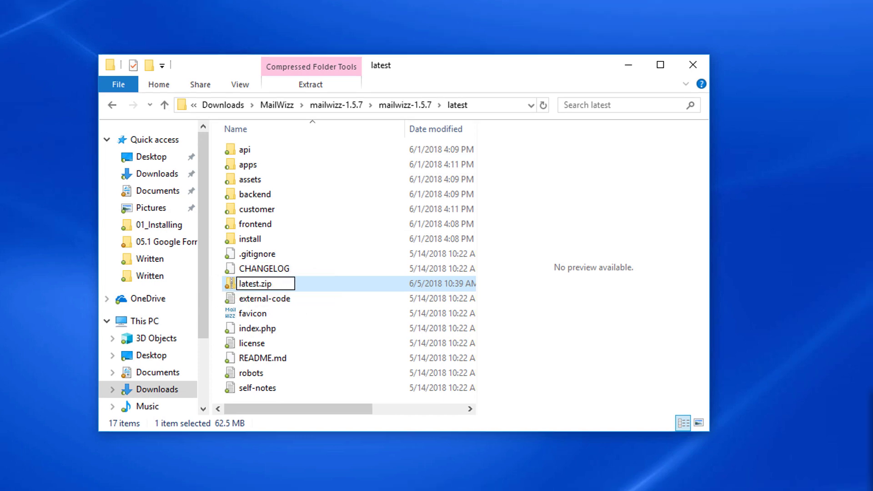
key(Return)
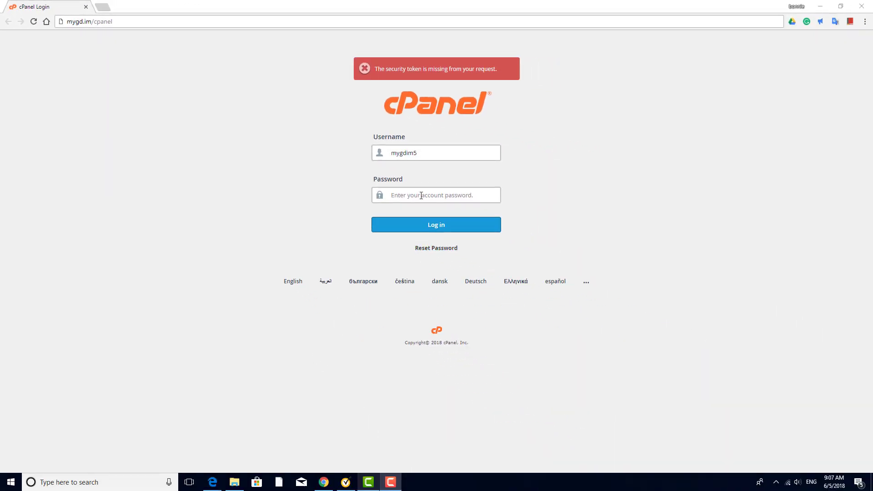
- Log in to cPanel with the pasted account password and open File Manager under Files
click(416, 195)
key(ctrl+v)
click(429, 227)
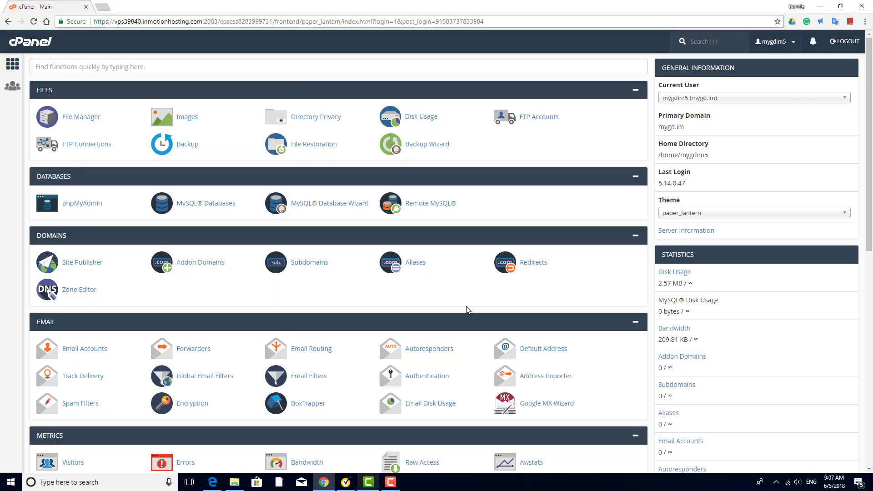
click(79, 118)
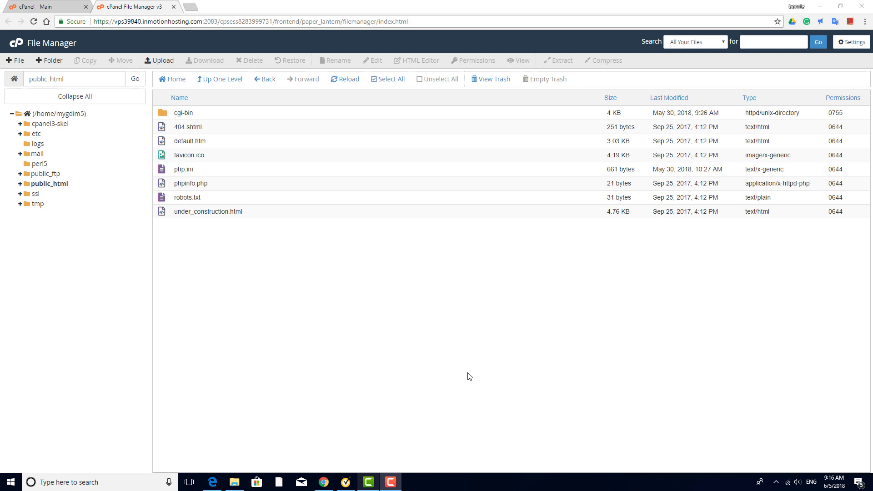
- In public_html, add a new folder called newsletter
click(47, 184)
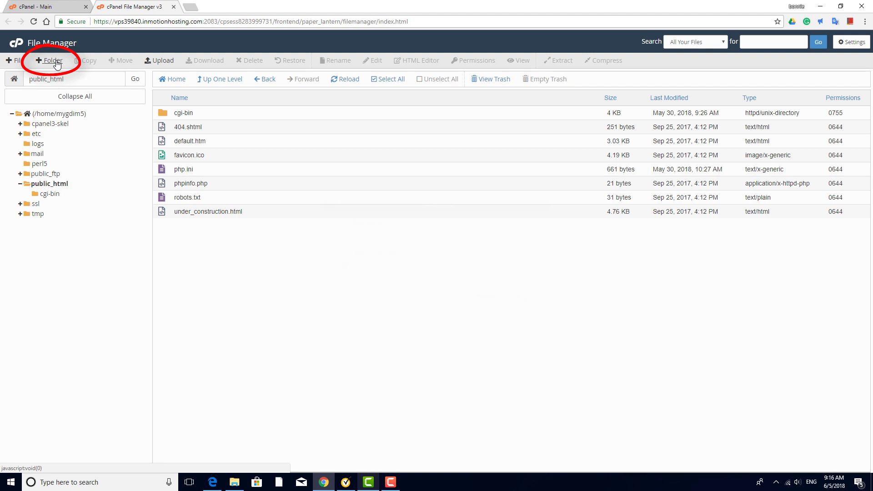
click(55, 61)
text(newslett)
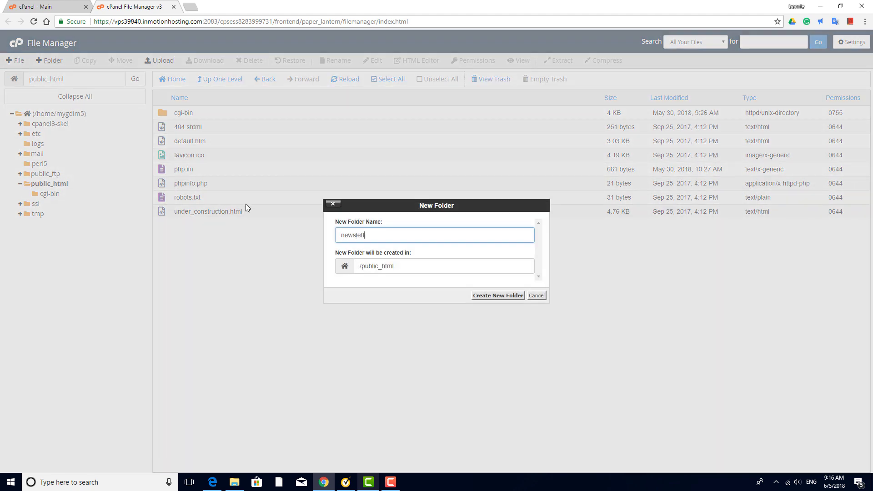
text(er)
click(500, 296)
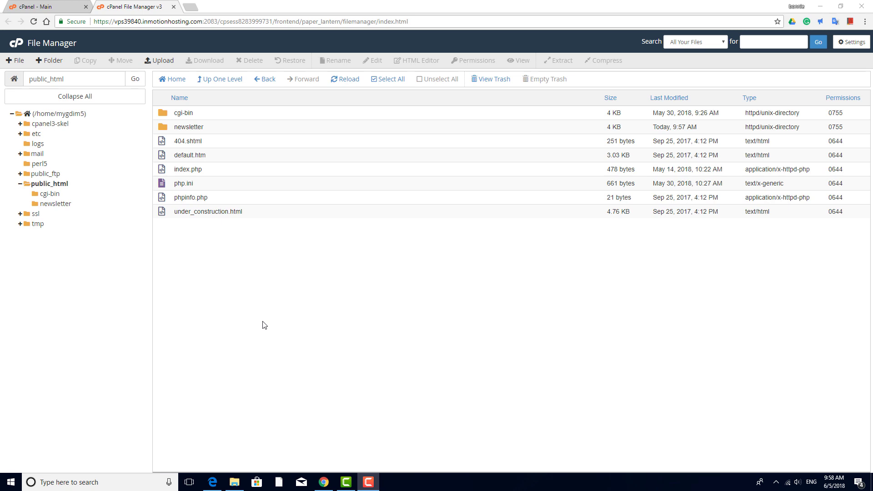
- Upload the 62.54 MB Latest zip into newsletter, then return to File Manager once it reaches 100%
click(63, 205)
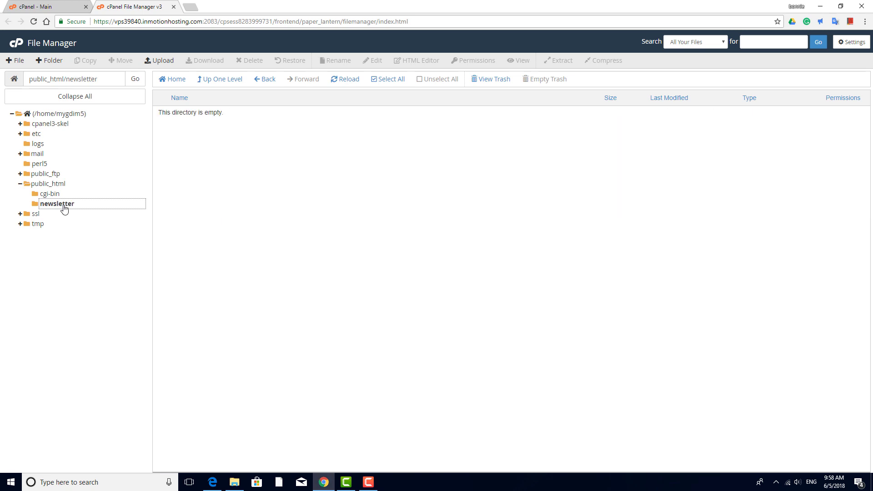
click(167, 66)
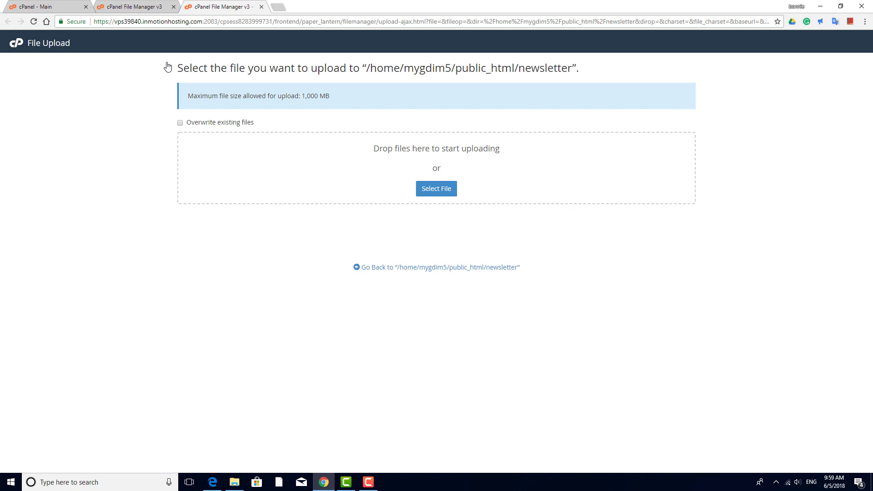
click(430, 191)
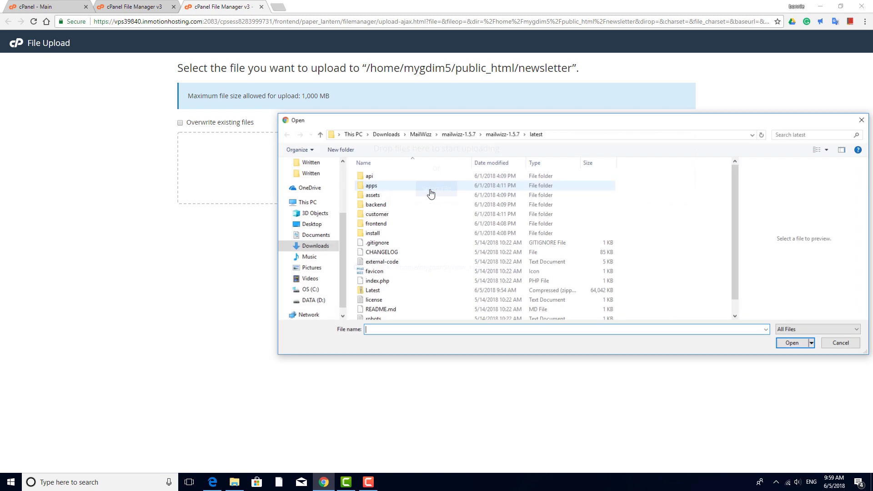
double_click(388, 294)
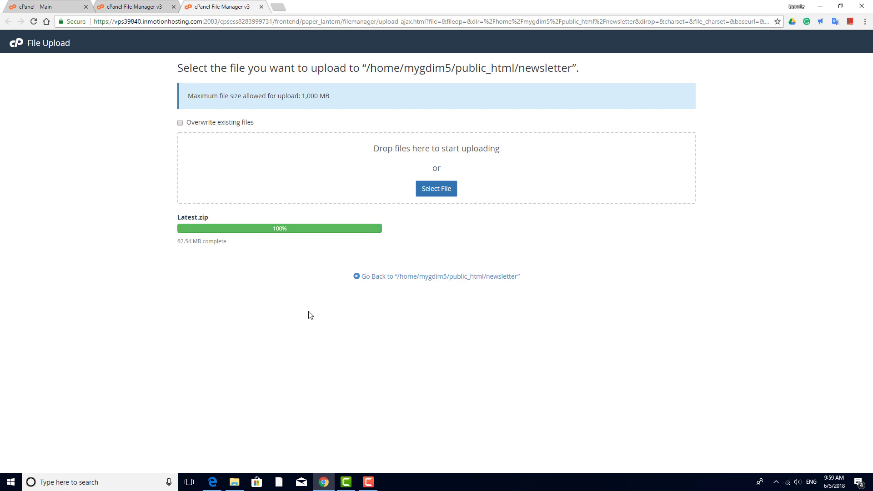
click(262, 7)
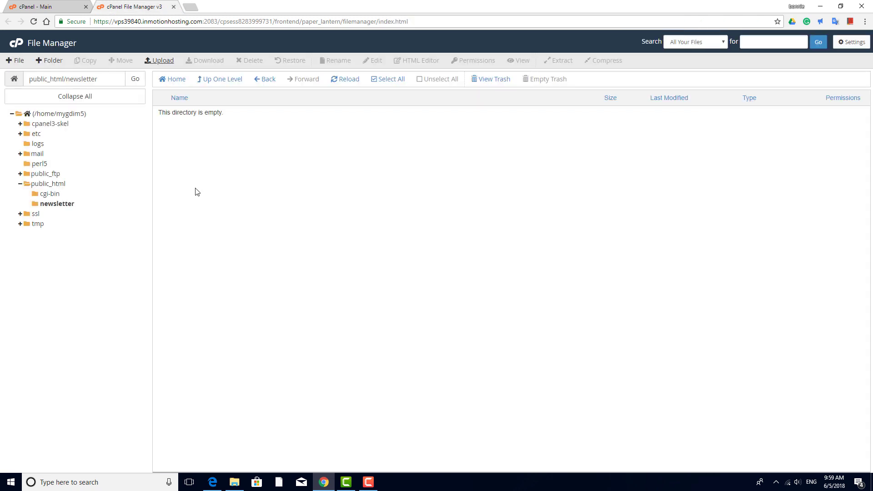
- Extract Latest.zip into /public_html/newsletter and close the extraction results
click(58, 205)
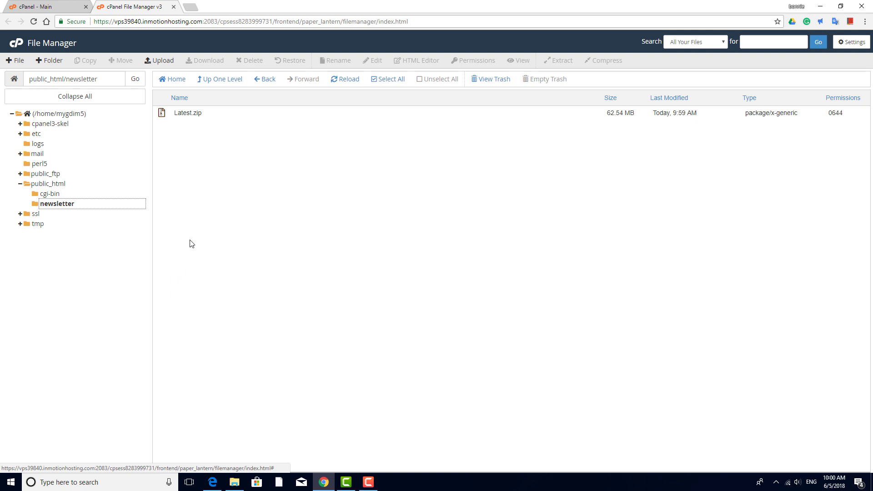
click(191, 112)
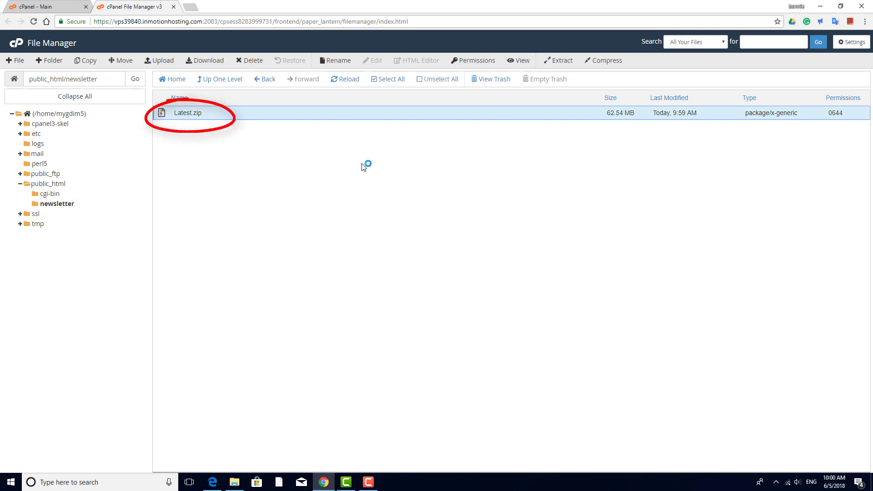
click(562, 60)
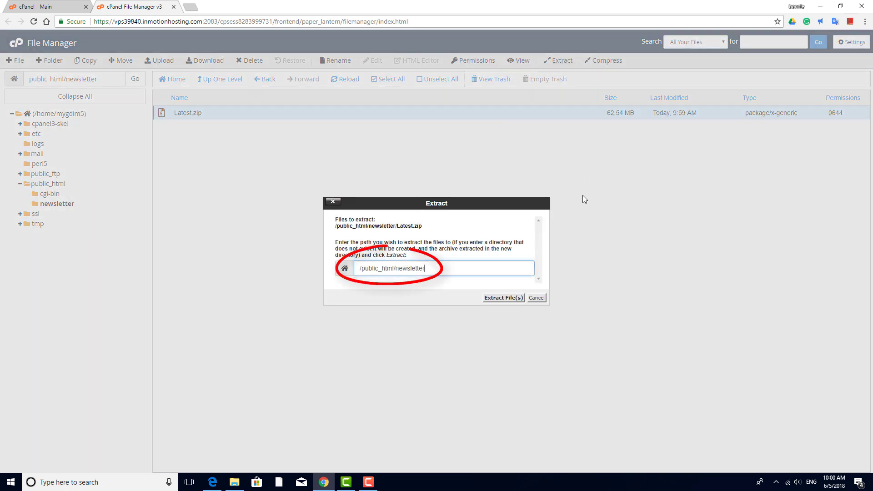
click(513, 298)
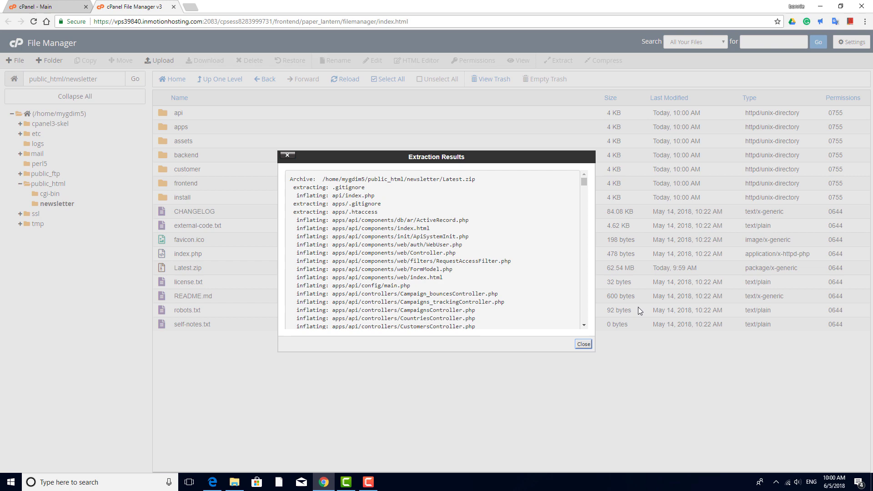
click(584, 344)
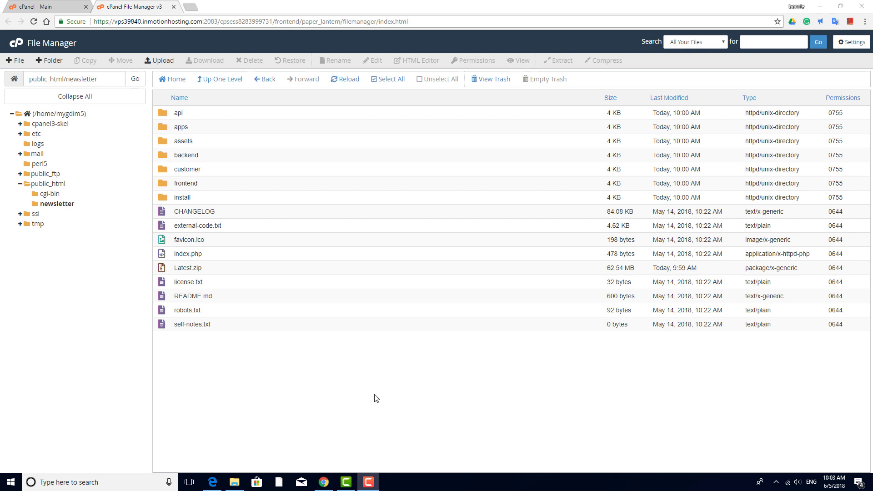
- Open the install folder inside newsletter
click(163, 197)
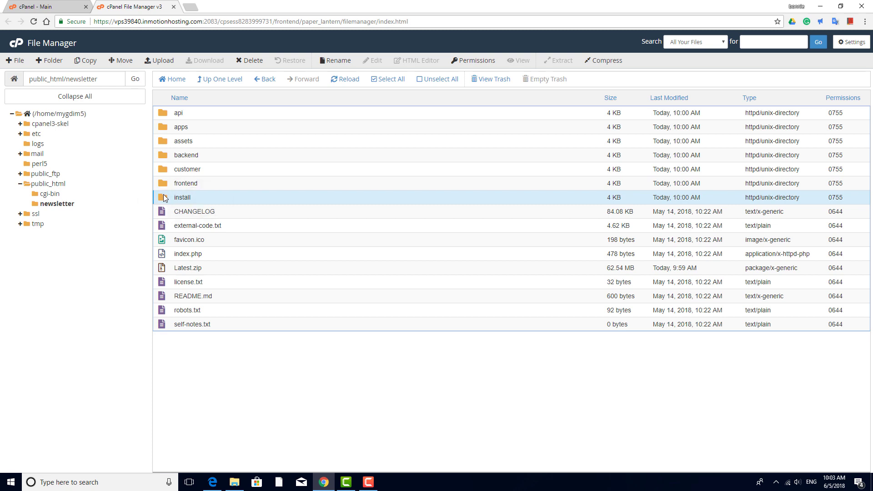
double_click(163, 196)
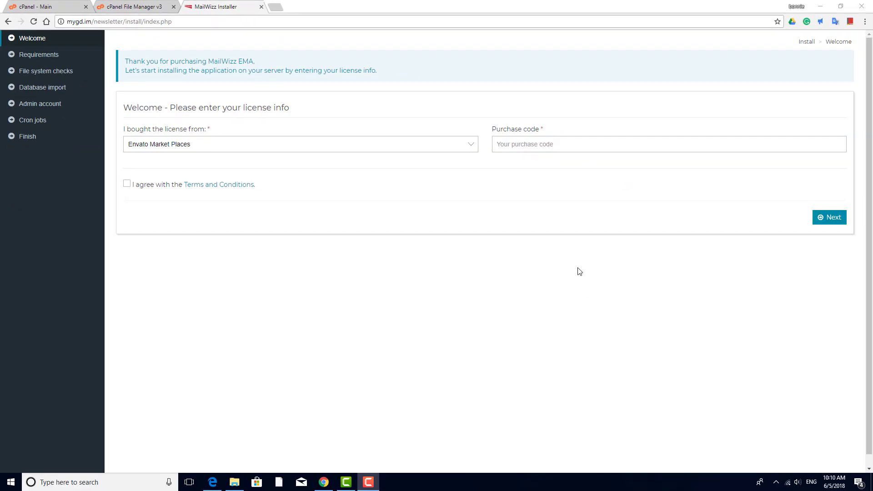
- Submit the license with Mailwizz Website as source, the pasted purchase code, and Terms accepted
click(469, 145)
click(414, 166)
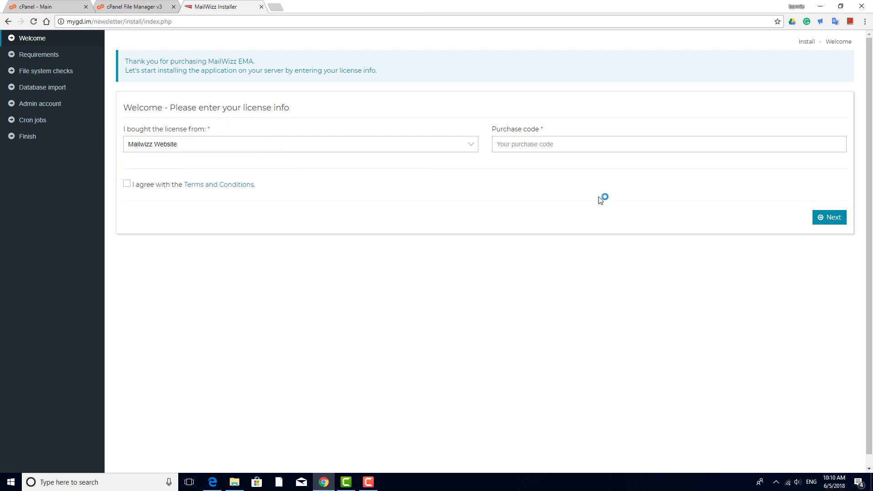
click(592, 146)
click(592, 146)
key(ctrl+v)
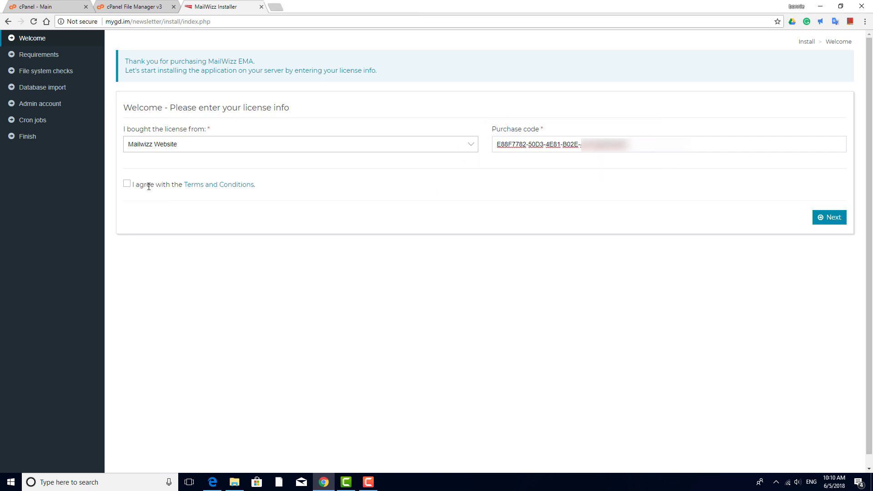
click(127, 184)
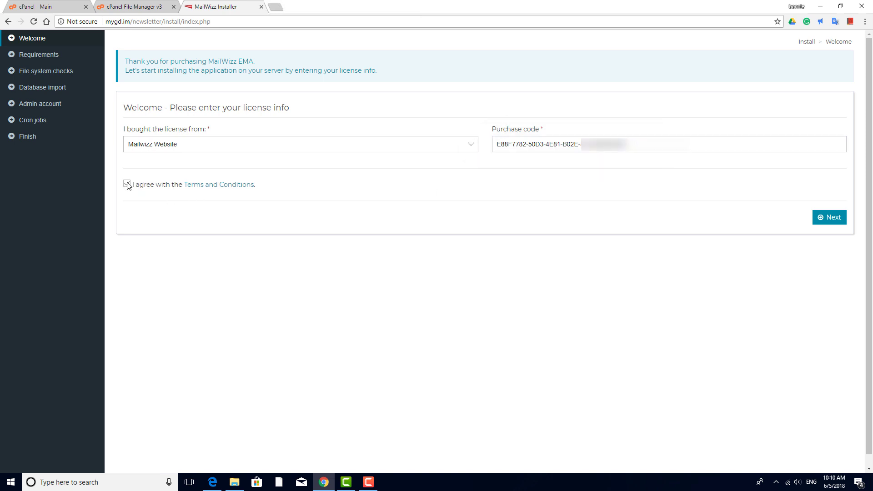
click(821, 218)
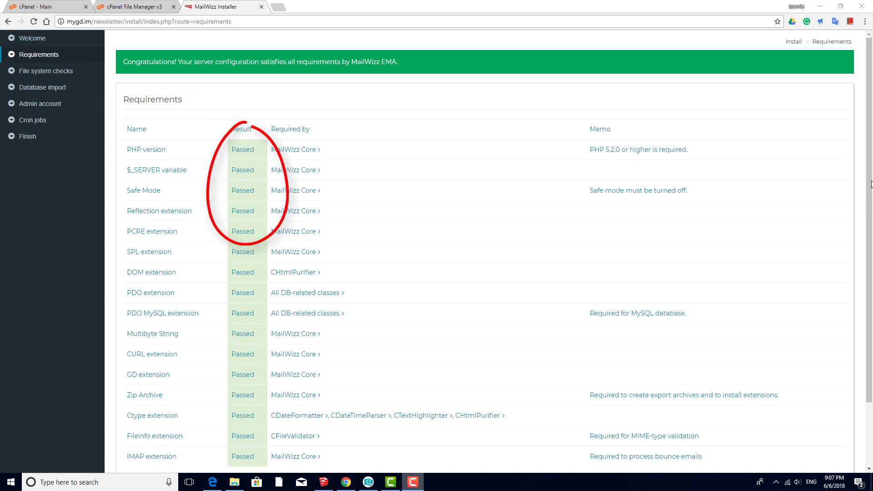
- Continue past the passed requirements and file system checks to the database step
scroll(871, 184, down, 2)
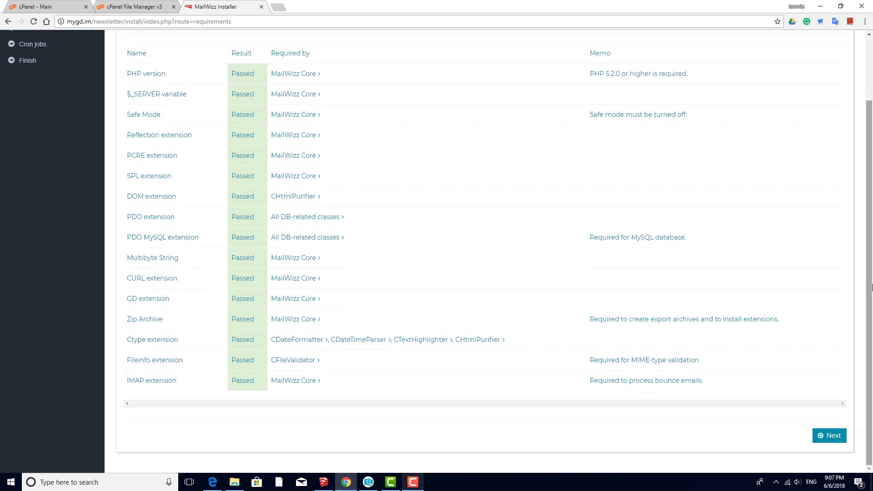
click(835, 437)
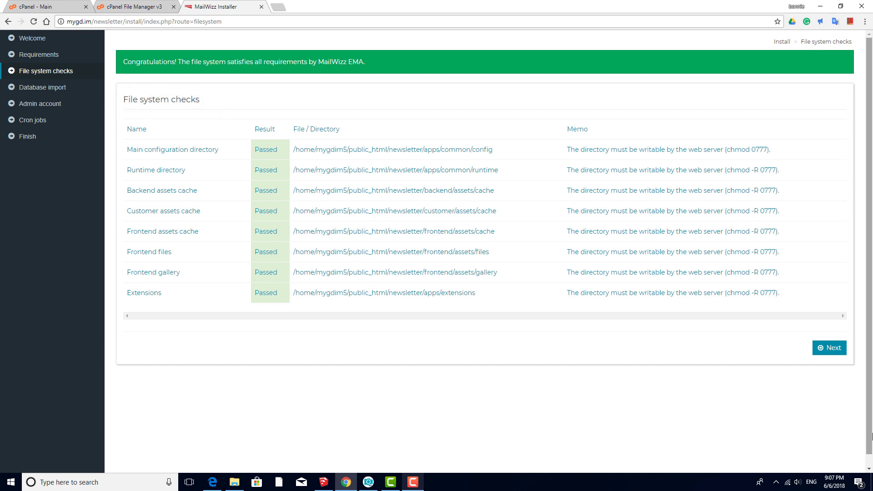
click(836, 349)
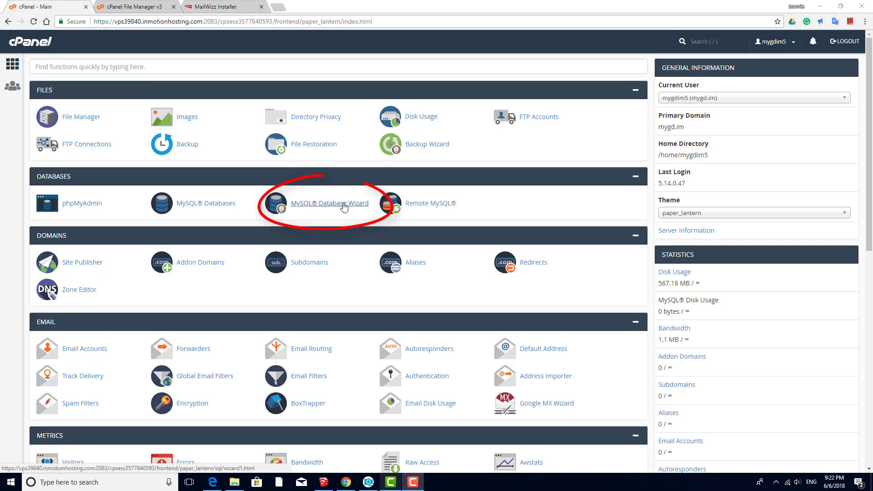
- Create a MySQL database named newsletter with the MySQL Database Wizard
click(344, 205)
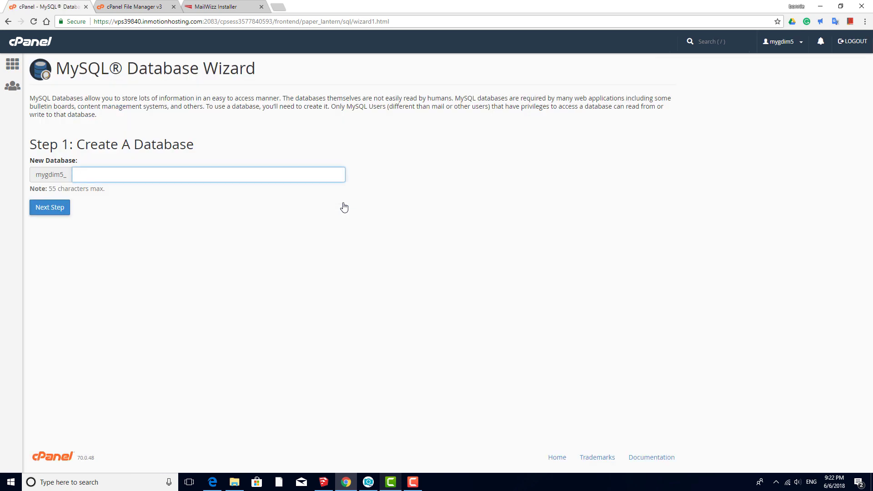
text(newsletter)
click(54, 213)
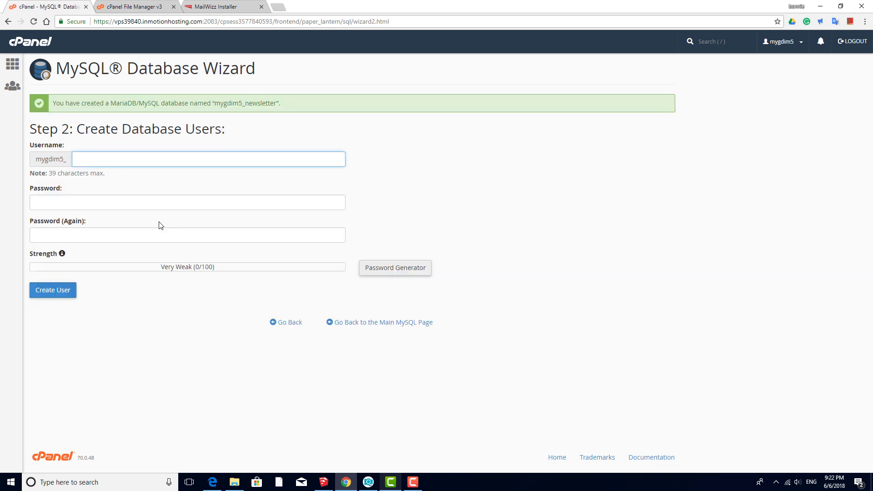
- Create a new database user with a strong password and grant it ALL PRIVILEGES on newsletter
text(bonnie)
key(Tab)
text(•••••)
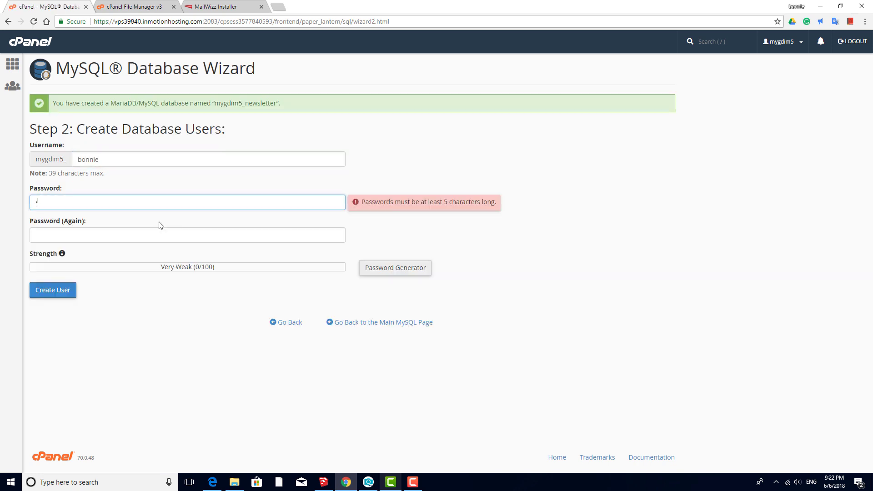
text(•••••)
key(Tab)
text(••••••••••)
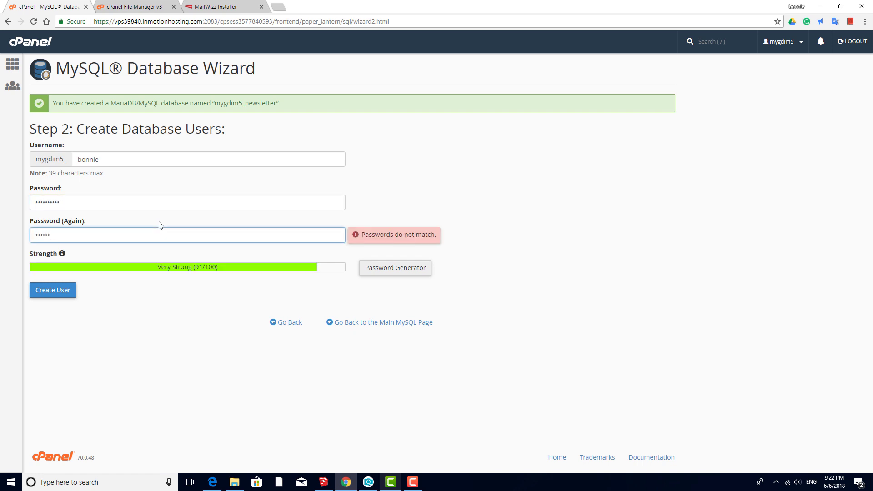
click(57, 291)
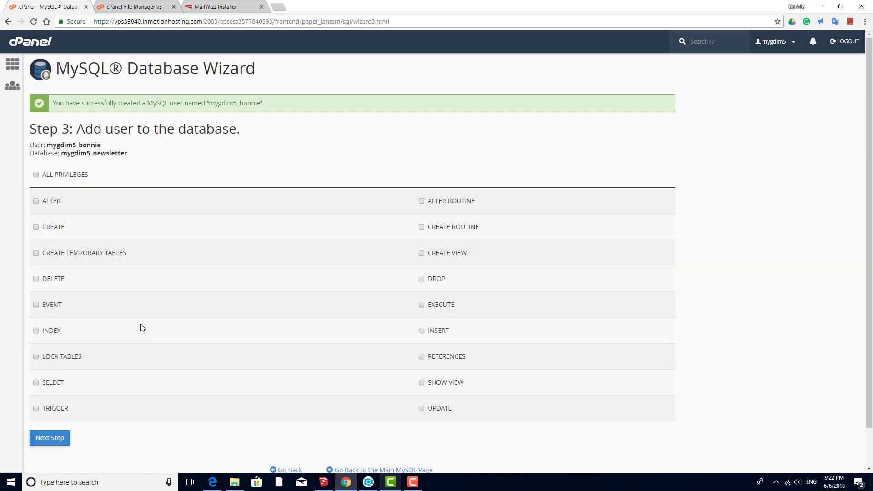
click(40, 177)
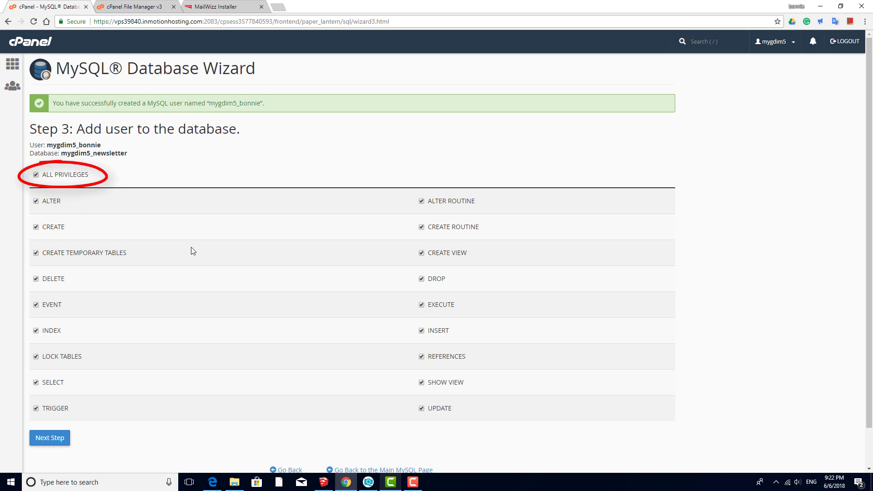
click(51, 439)
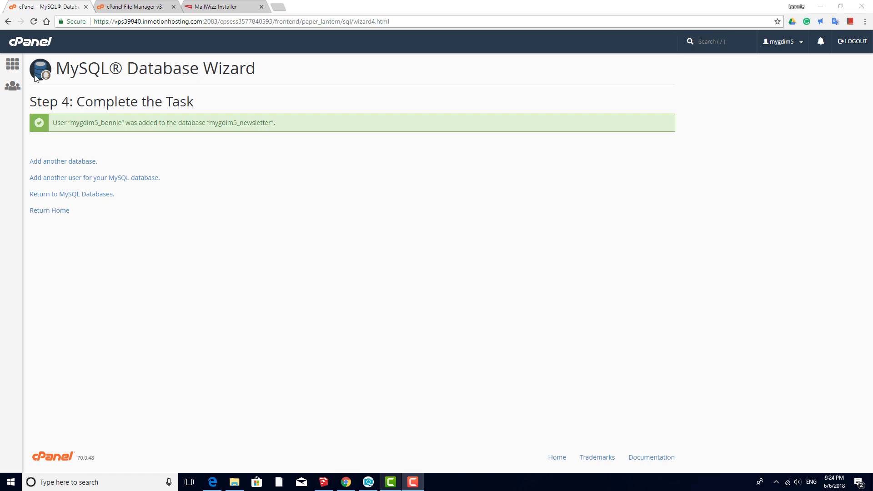
click(12, 66)
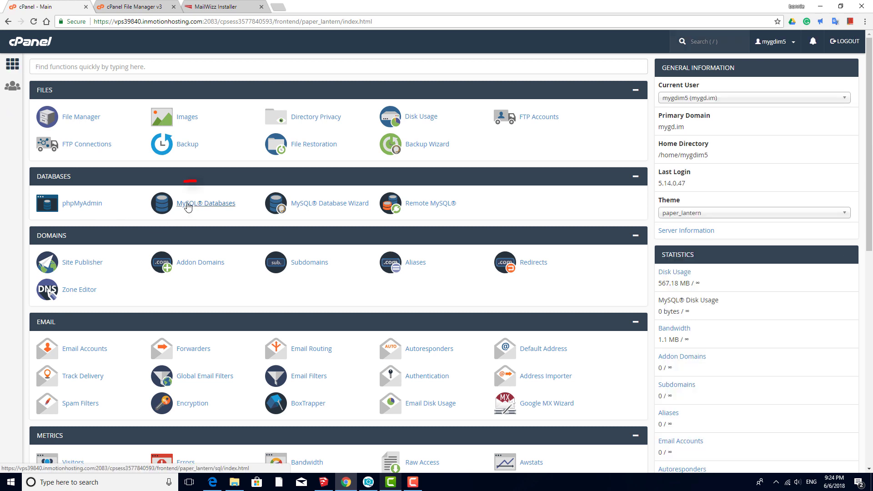
- Review the newsletter database and its privileged user in MySQL Databases, selecting the account prefix
click(188, 207)
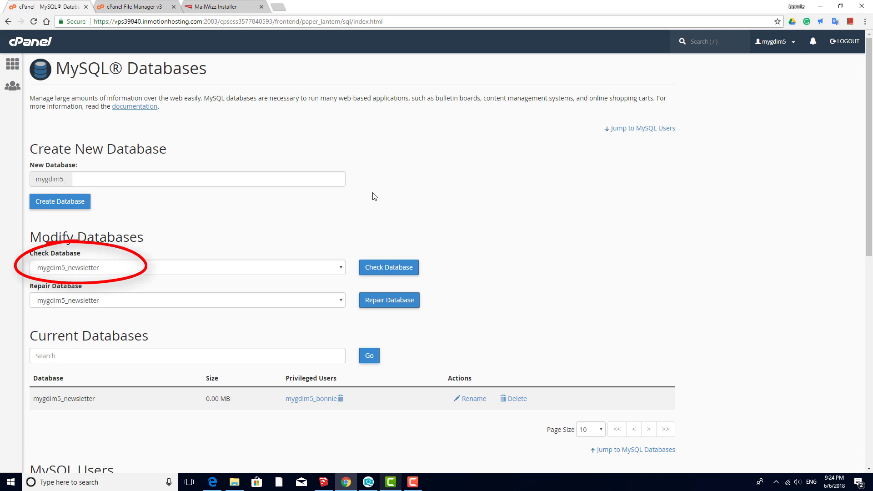
scroll(421, 191, down, 9)
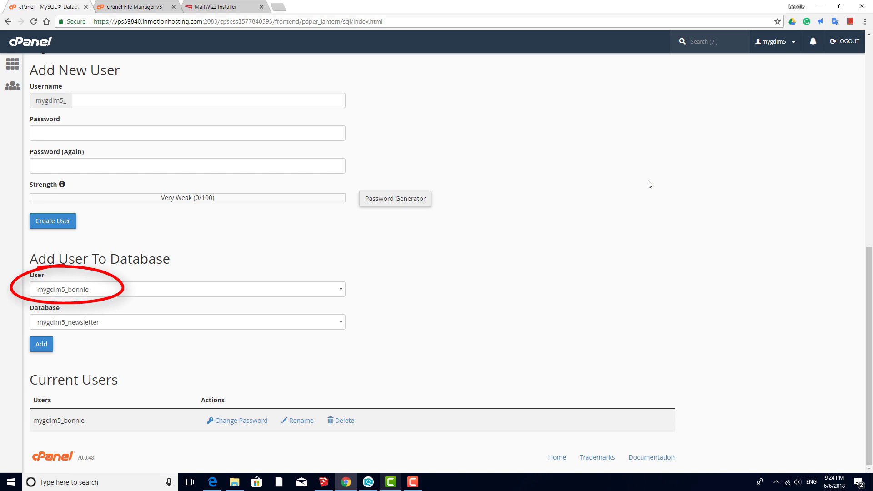
drag(64, 420, 43, 418)
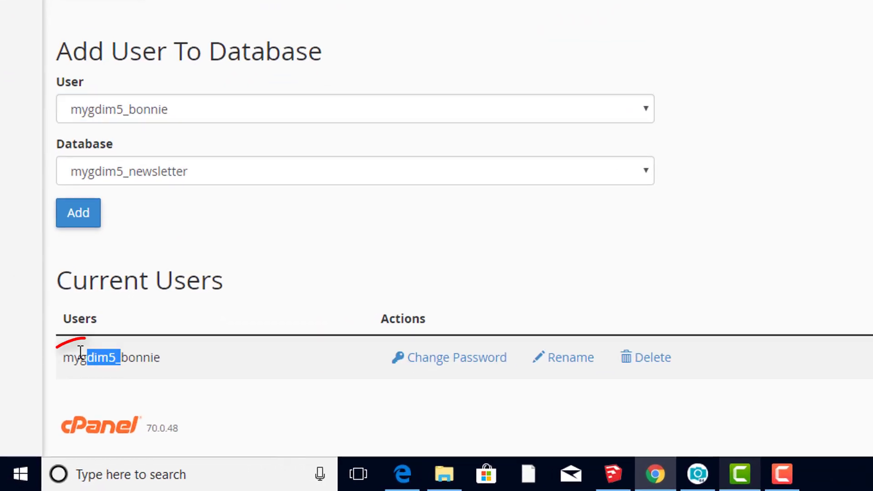
drag(81, 353, 59, 357)
key(ctrl+c)
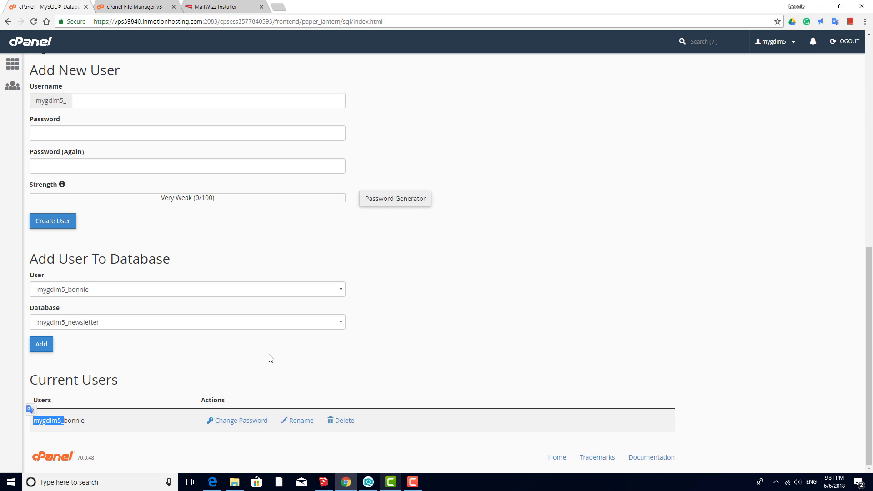
click(229, 8)
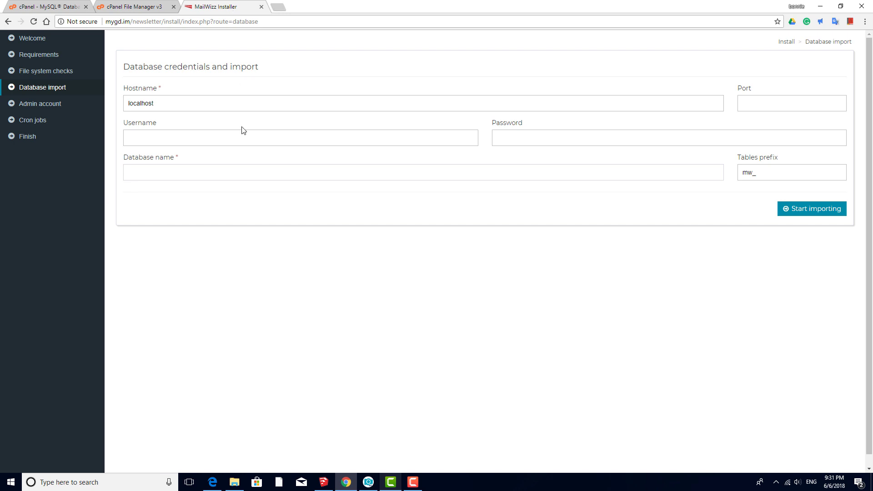
- Enter the database user name, its password and the newsletter database name, then import the tables
key(ctrl+v)
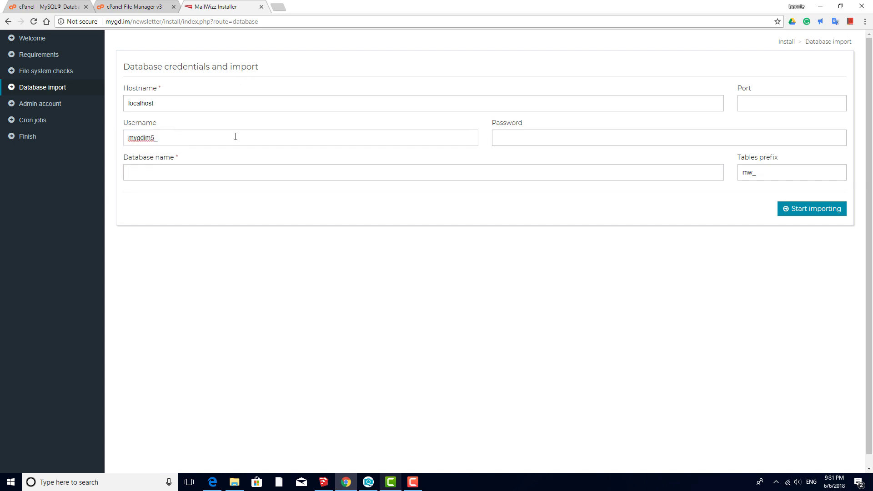
text(bonnie)
key(ctrl+v)
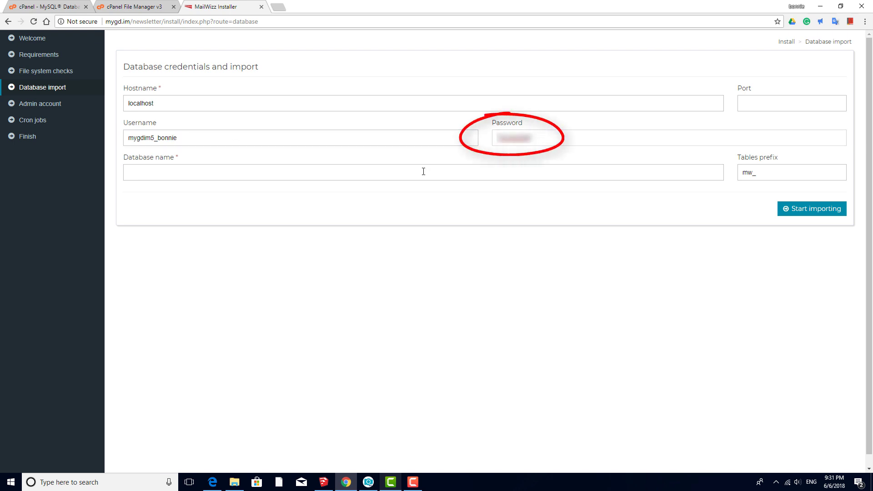
click(424, 172)
key(ctrl+v)
text(newsl)
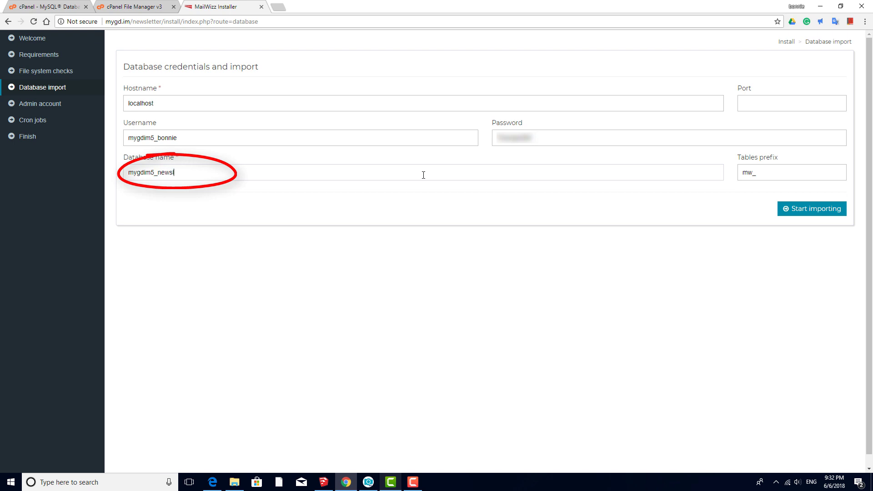
text(etter)
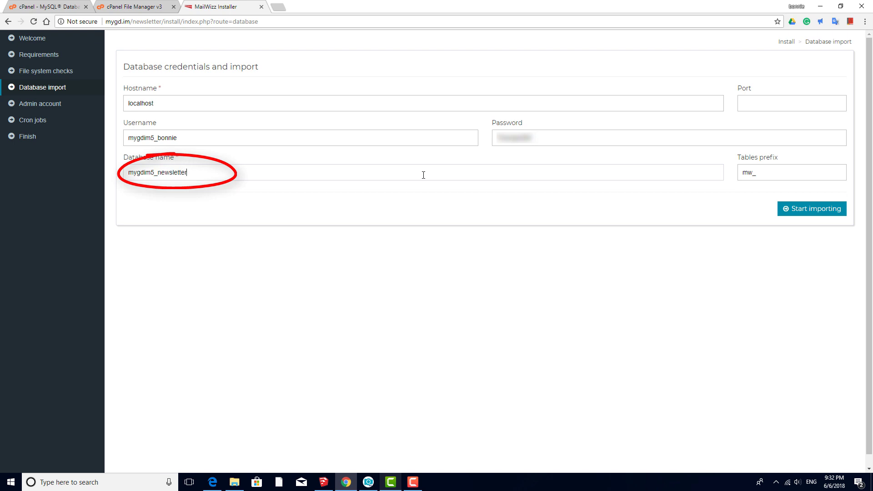
click(805, 212)
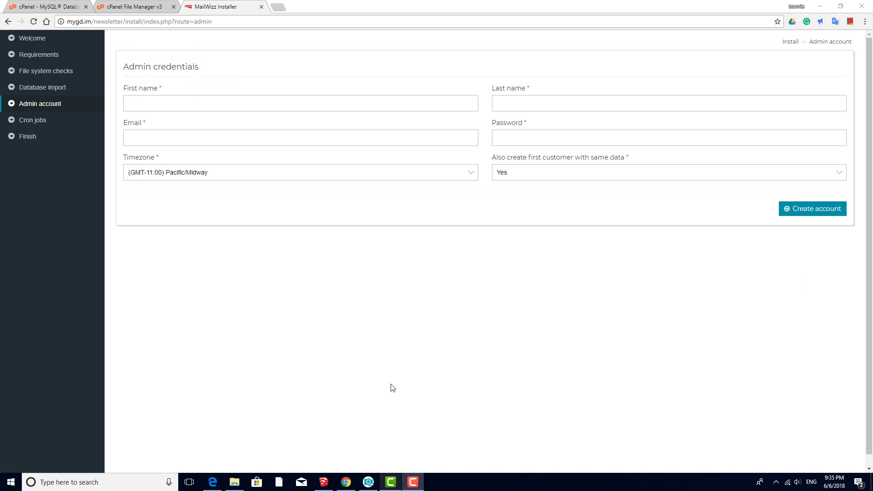
- Create the admin account with the admin's name, e-mail address and password
click(297, 105)
text(B)
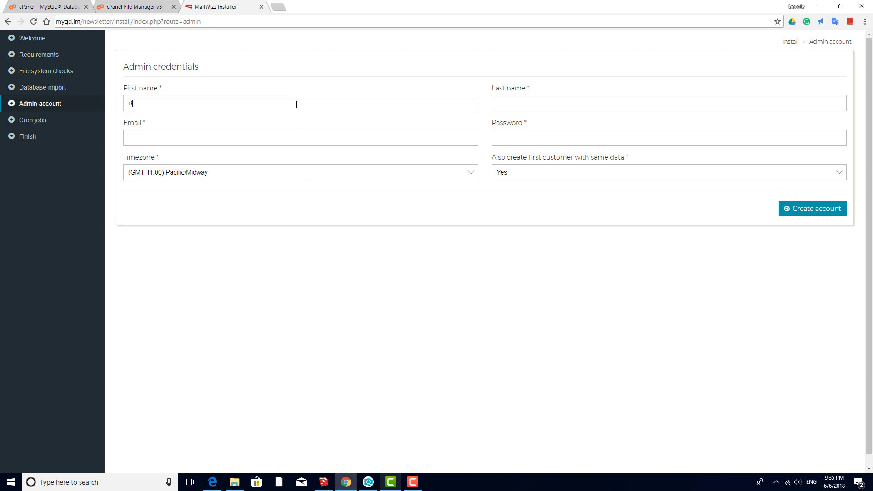
text(onnie)
text(R)
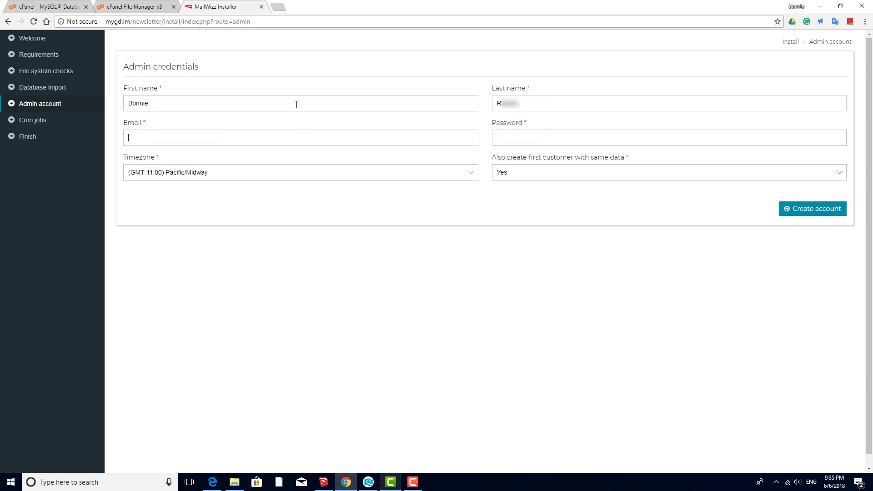
key(Tab)
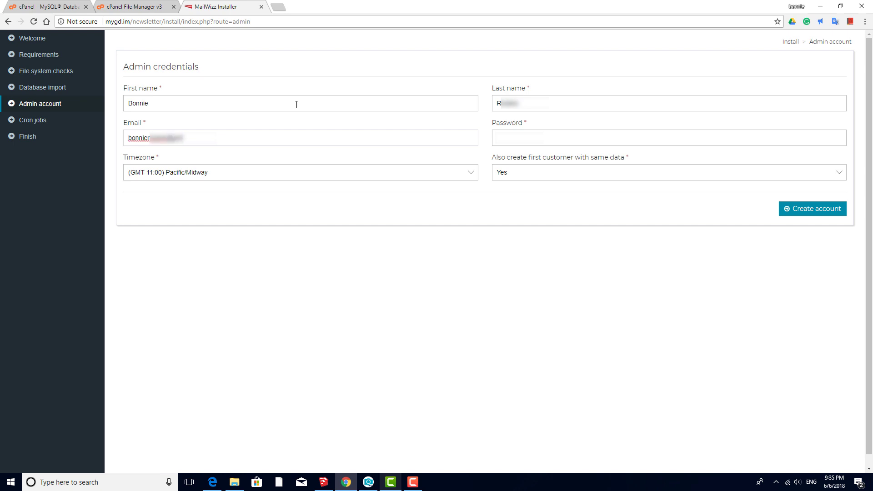
key(Tab)
text(admin123)
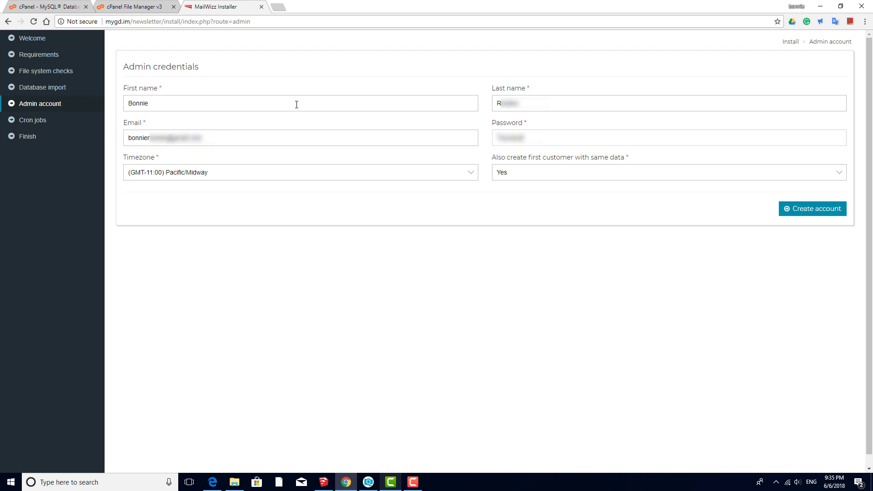
click(808, 216)
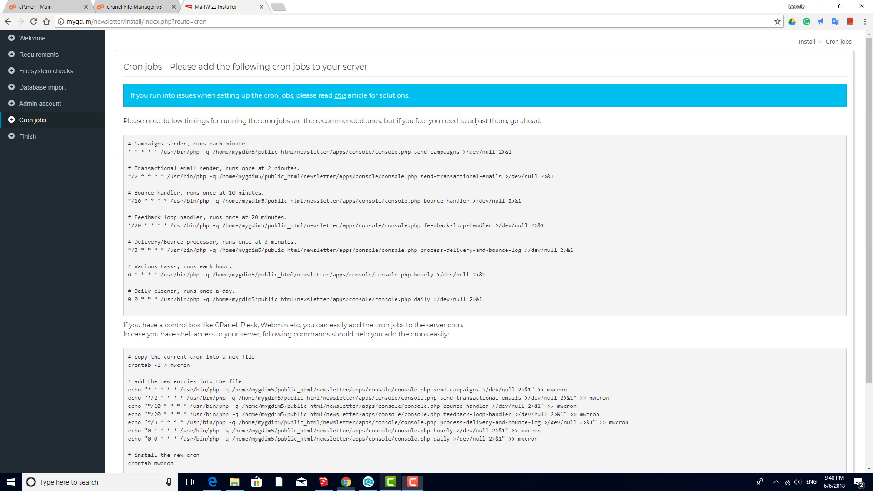
- Select the send-campaigns cron command in the installer and go back to cPanel's home page
drag(160, 151, 514, 157)
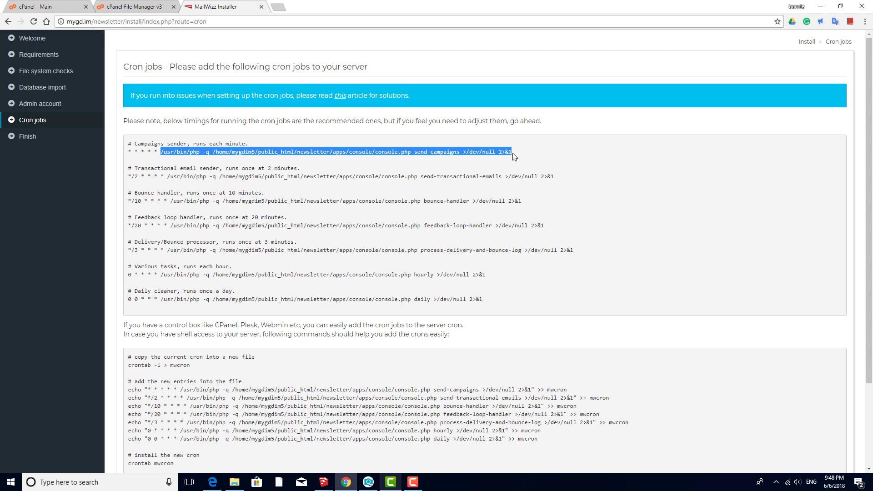
click(19, 10)
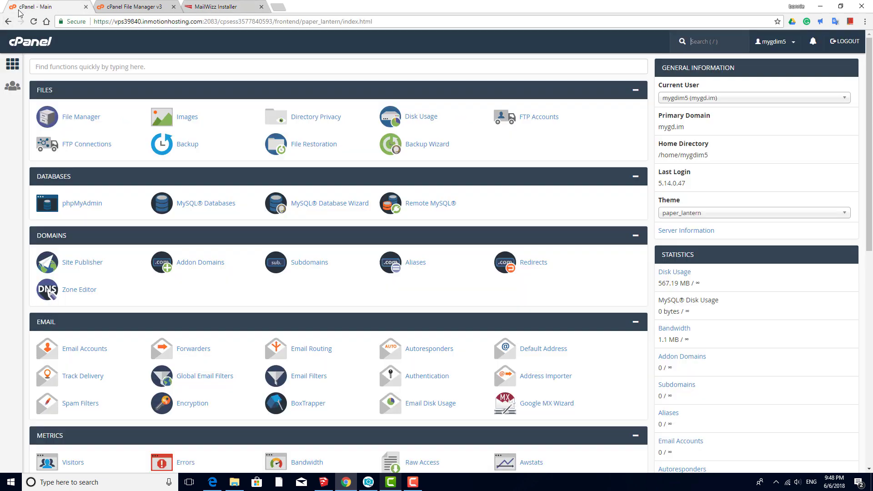
- Add a Once Per Minute cron job running the send-campaigns command
scroll(224, 208, down, 9)
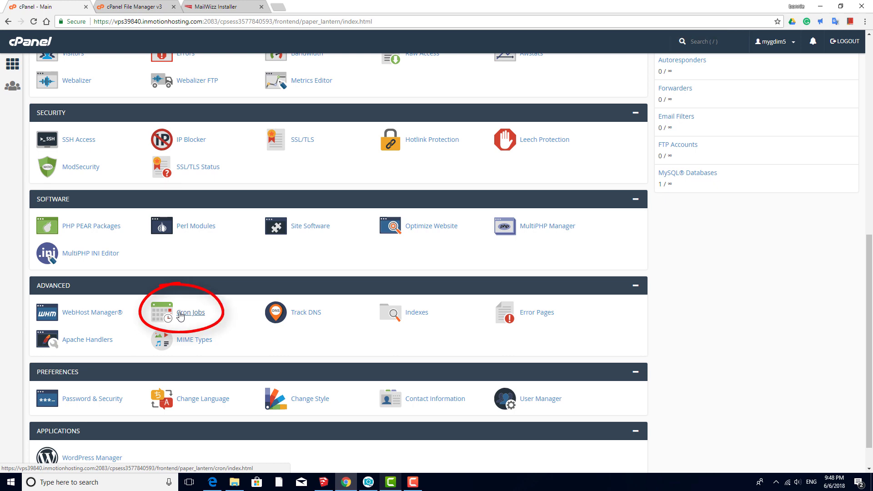
click(181, 313)
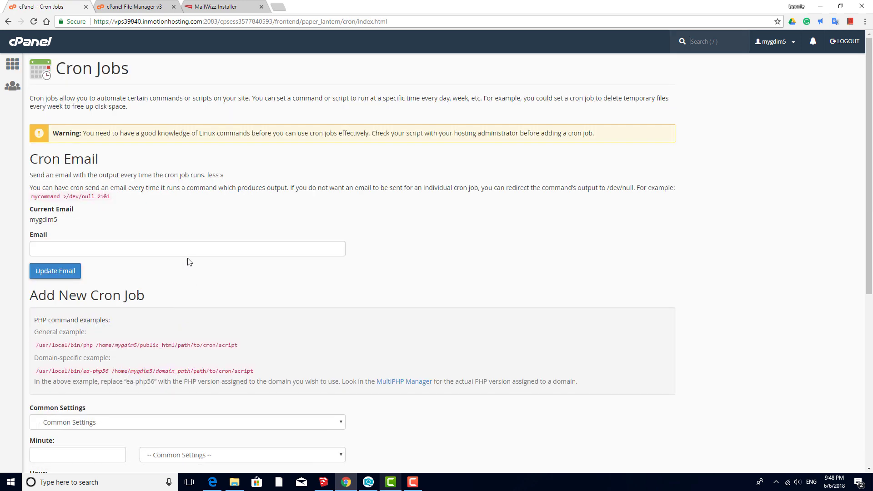
scroll(187, 259, down, 5)
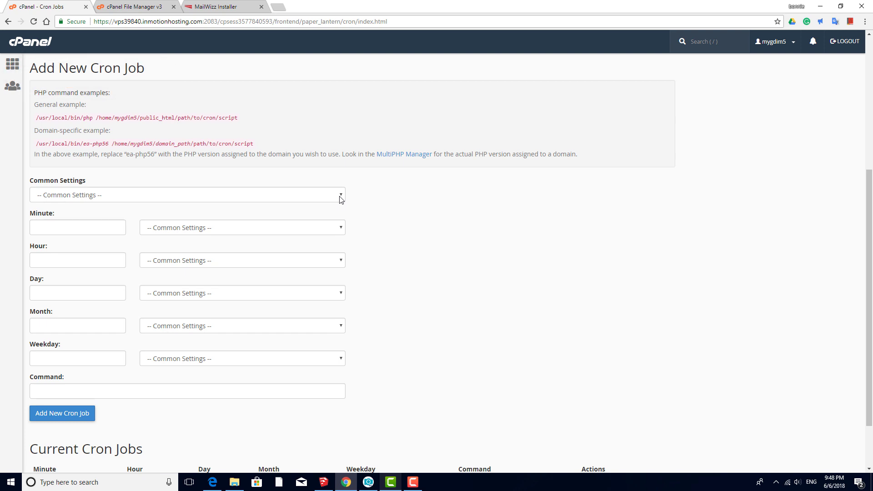
click(340, 197)
click(183, 215)
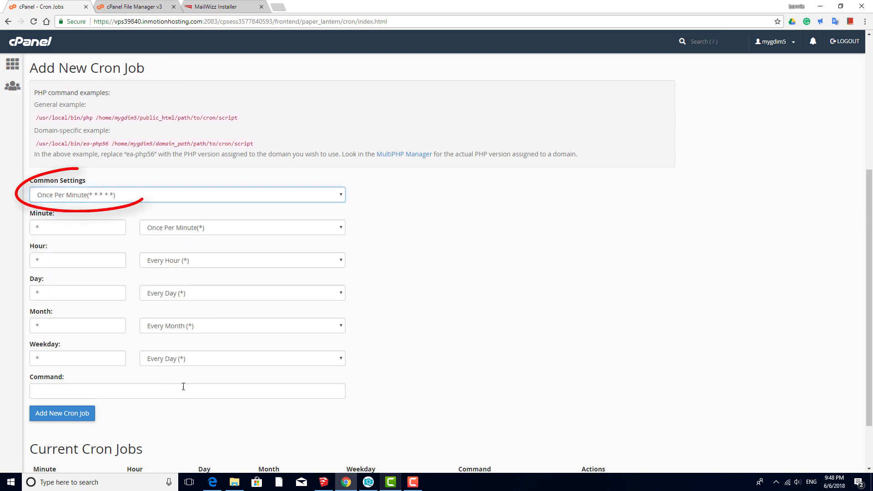
click(170, 394)
text(/usr/local/bin/php -q /home/mygdim5/public_html/newsletter/apps/console/console.php send-campaigns >/dev/null 2>&1)
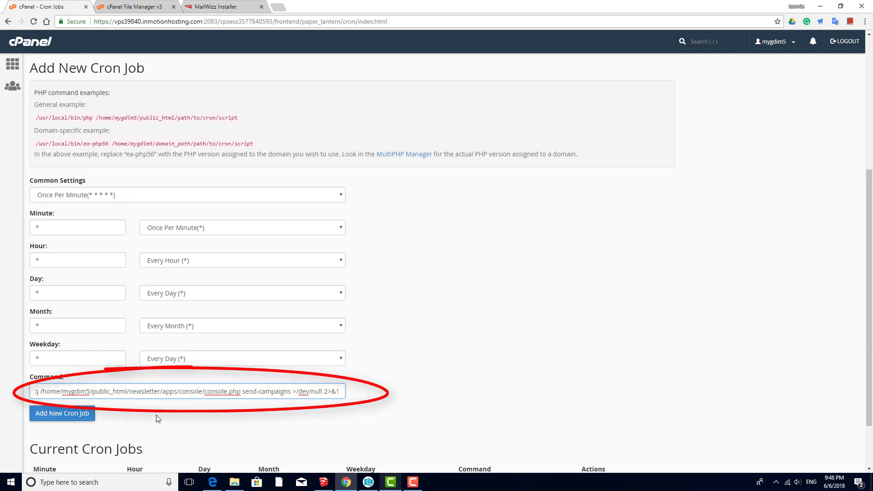
click(81, 414)
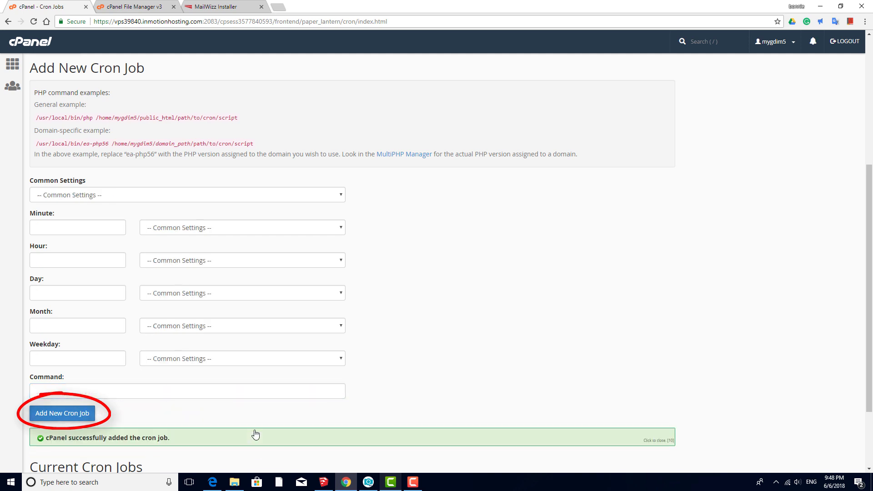
- Copy the transactional email sender command from the installer's cron list
scroll(364, 387, down, 3)
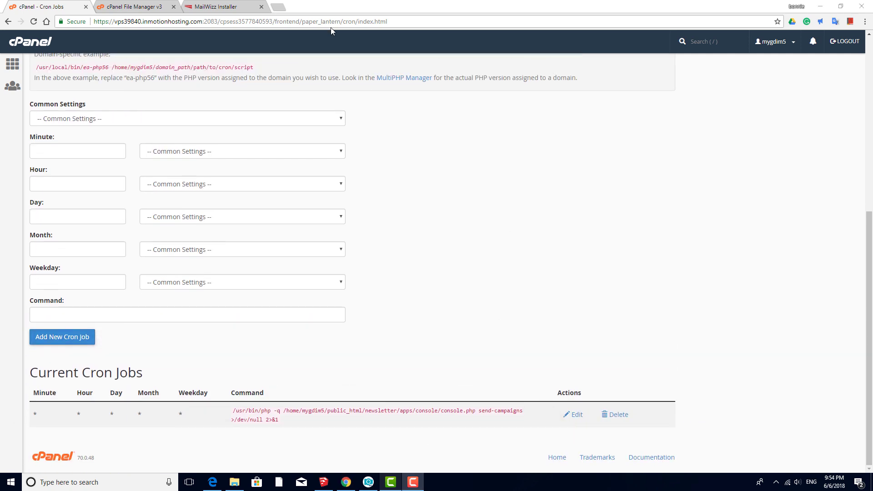
click(248, 12)
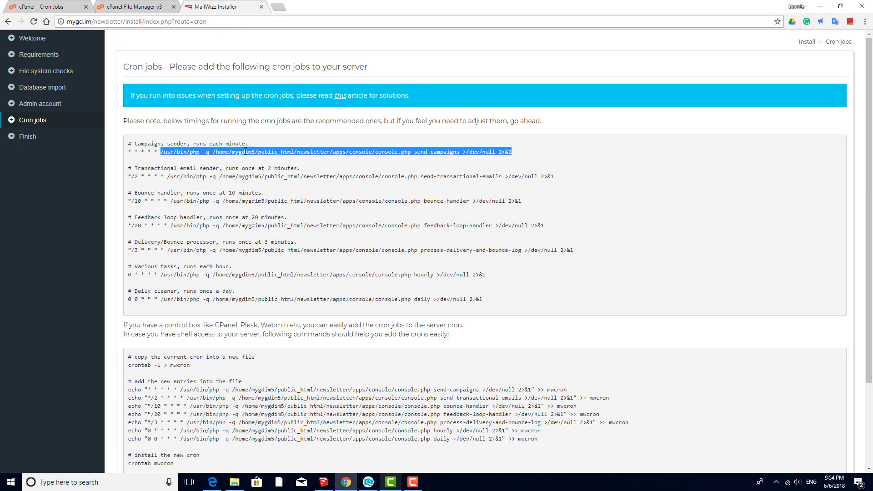
drag(167, 176, 553, 179)
key(ctrl+c)
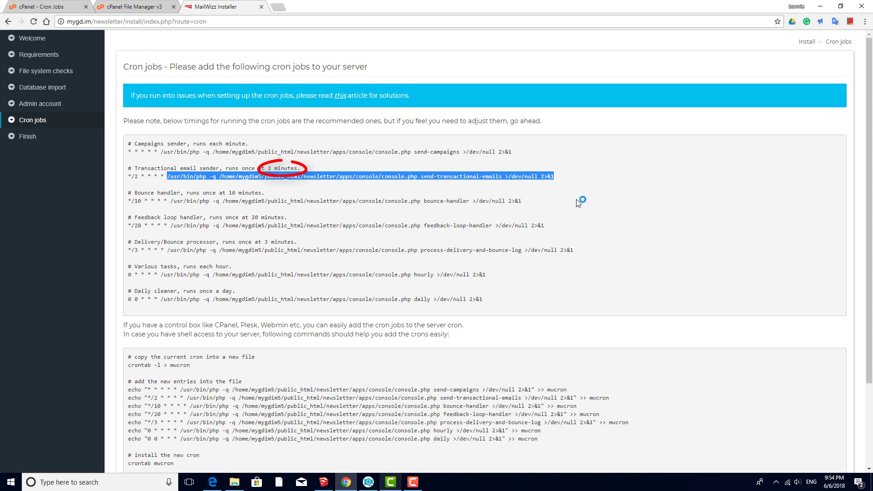
click(35, 8)
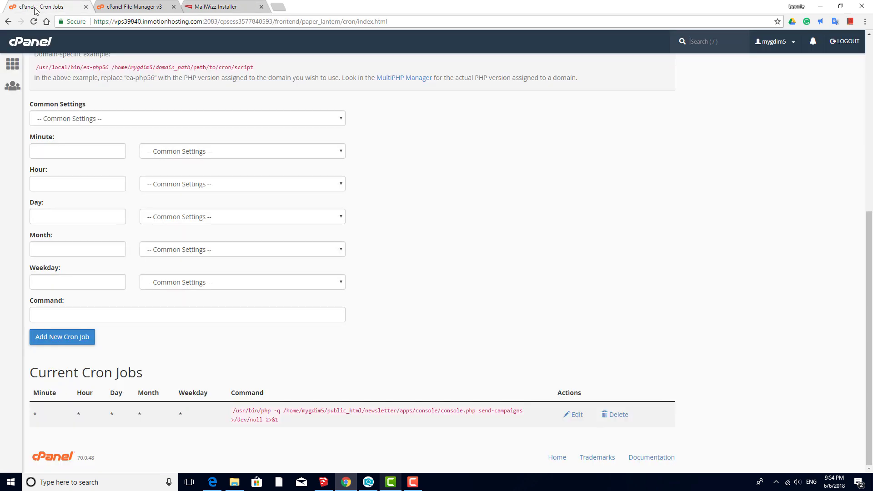
- Add the send-transactional-emails cron job running every two minutes
click(341, 120)
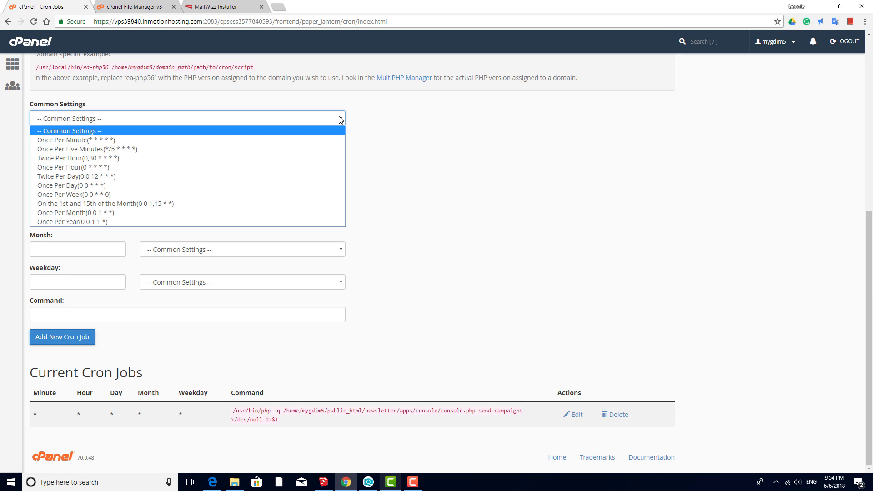
click(287, 139)
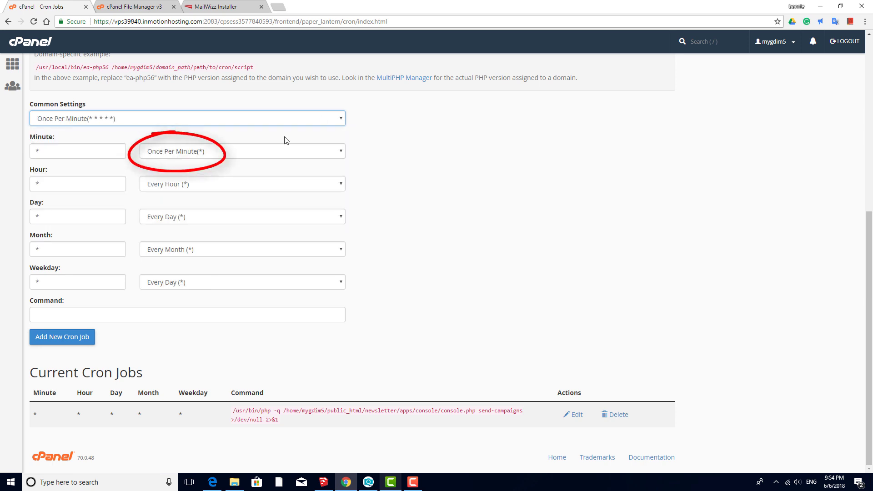
click(341, 152)
click(296, 182)
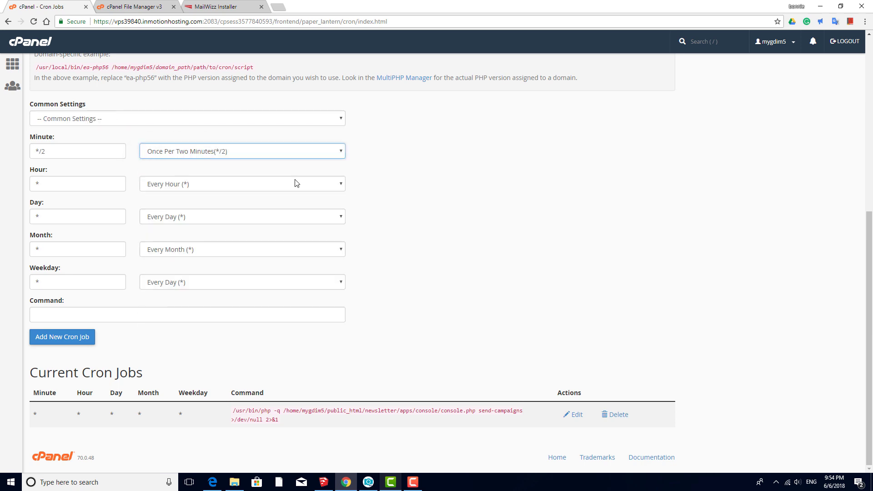
click(209, 312)
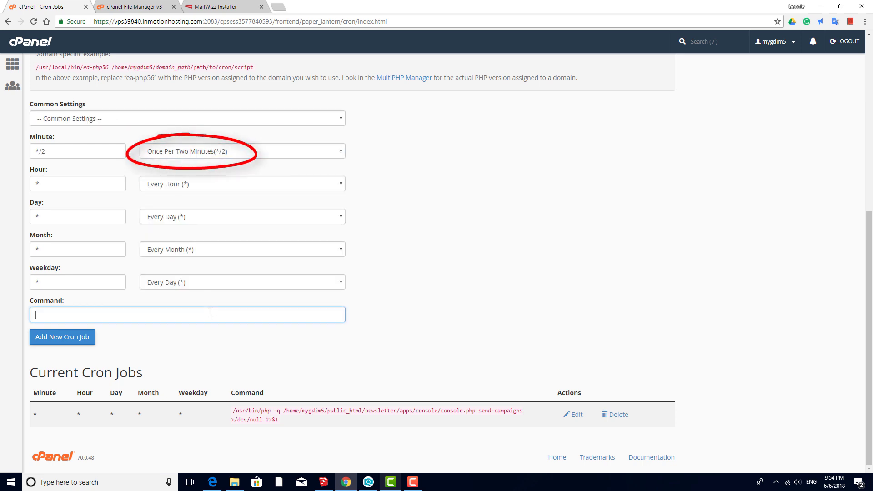
key(ctrl+v)
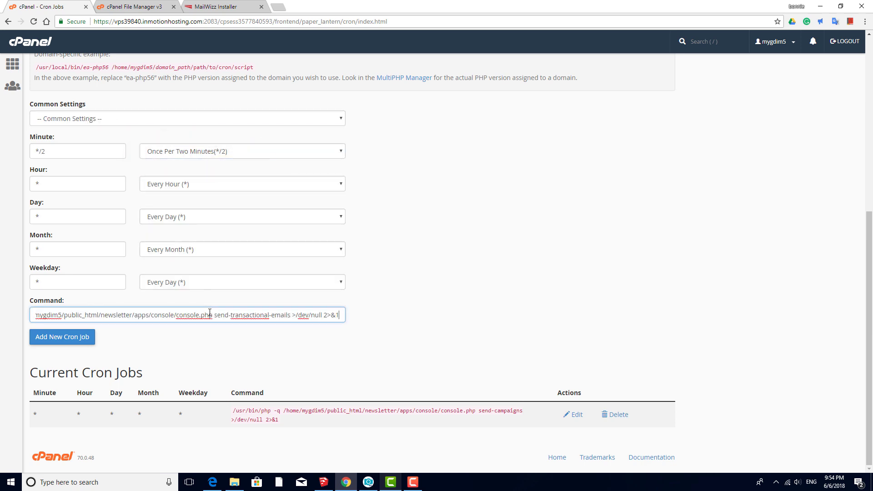
click(84, 337)
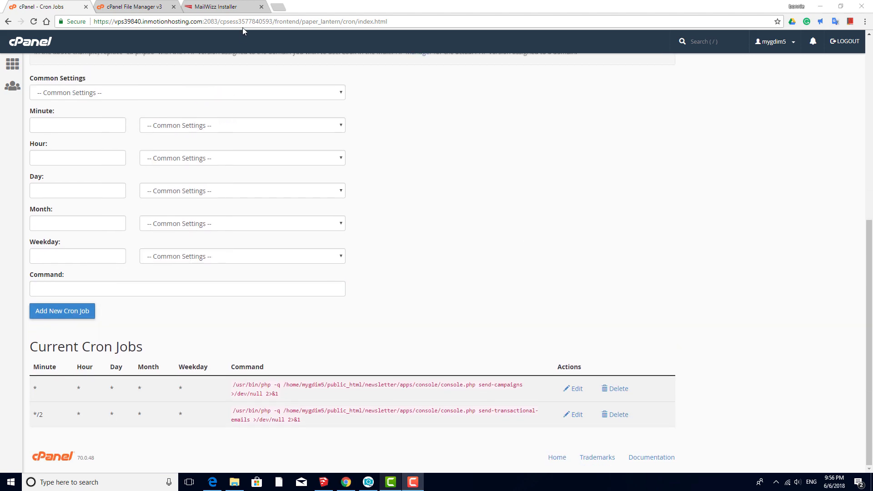
- Copy the bounce-handler command from the installer's cron list
click(216, 7)
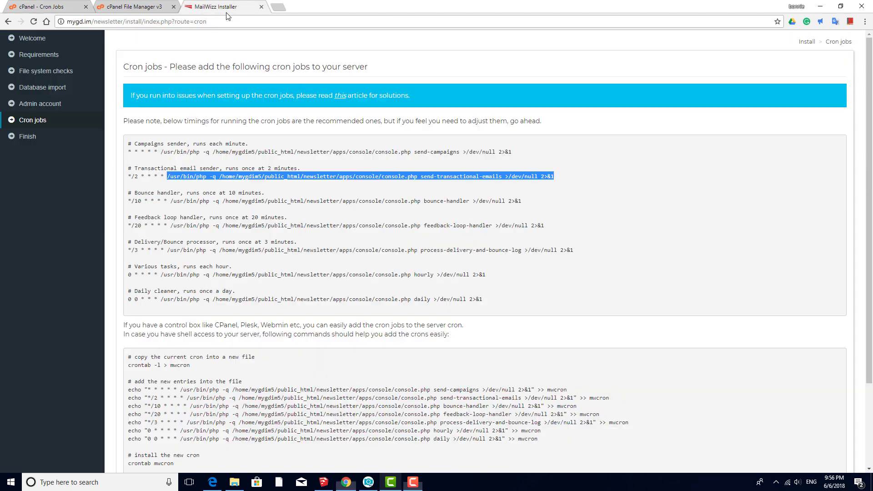
click(172, 205)
drag(171, 204, 511, 208)
key(ctrl+c)
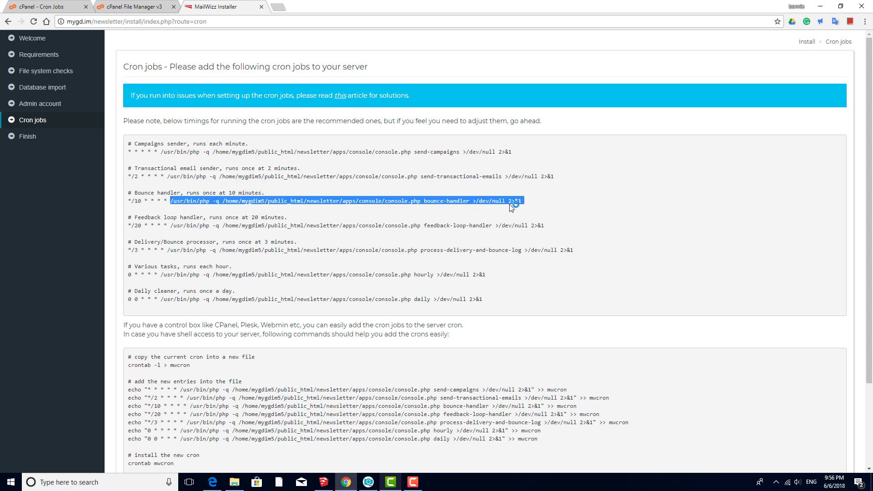
click(51, 6)
- Add the bounce-handler cron job every ten minutes, then copy the feedback-loop handler command
click(342, 94)
click(300, 111)
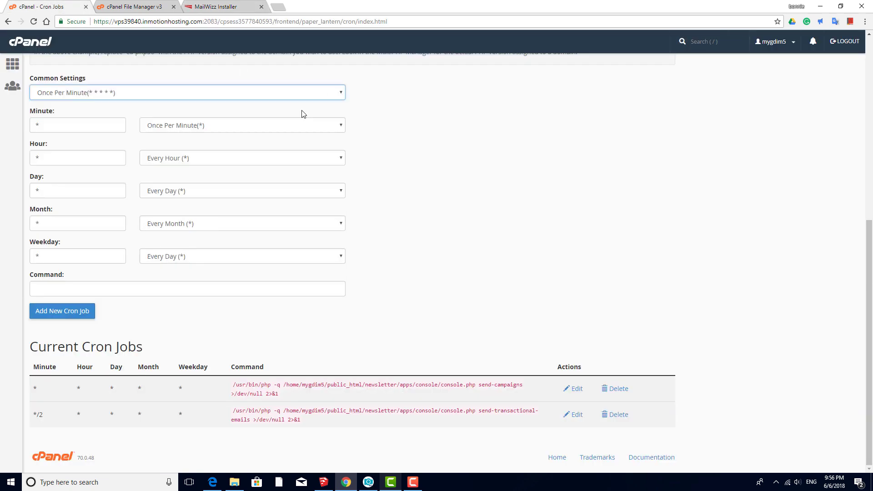
click(341, 125)
click(280, 176)
click(238, 287)
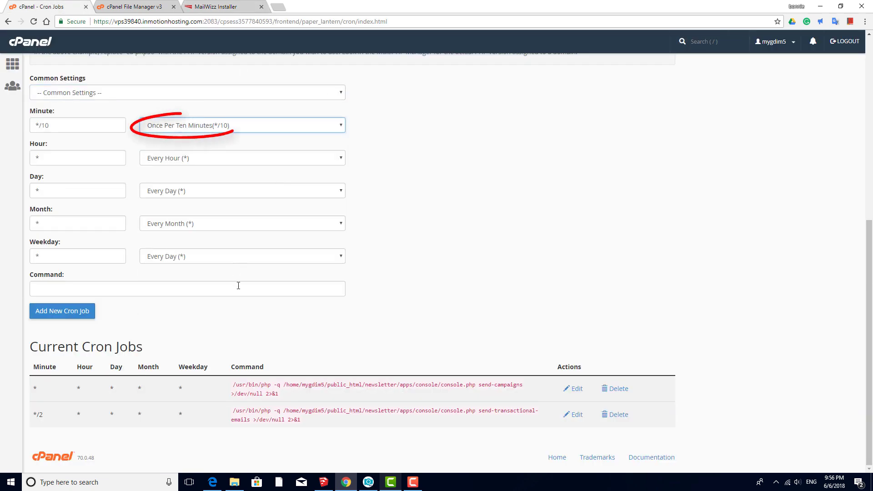
key(ctrl+v)
click(62, 311)
click(232, 9)
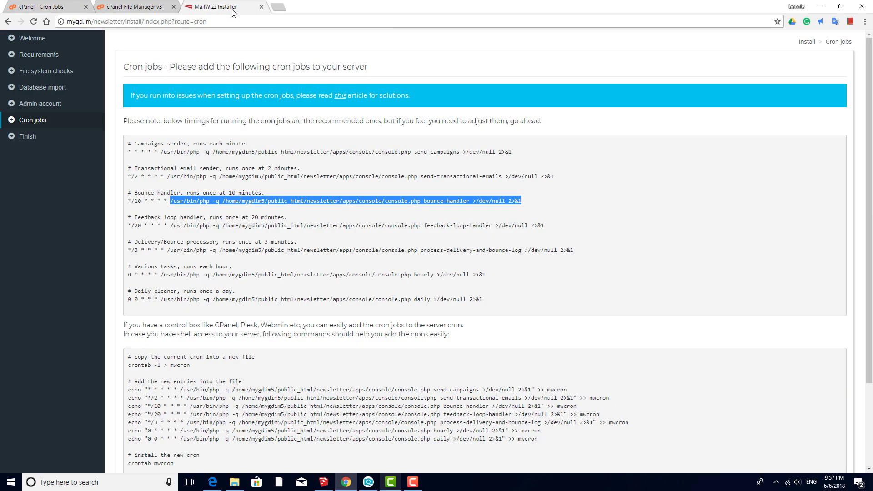
drag(171, 226, 544, 229)
key(ctrl+c)
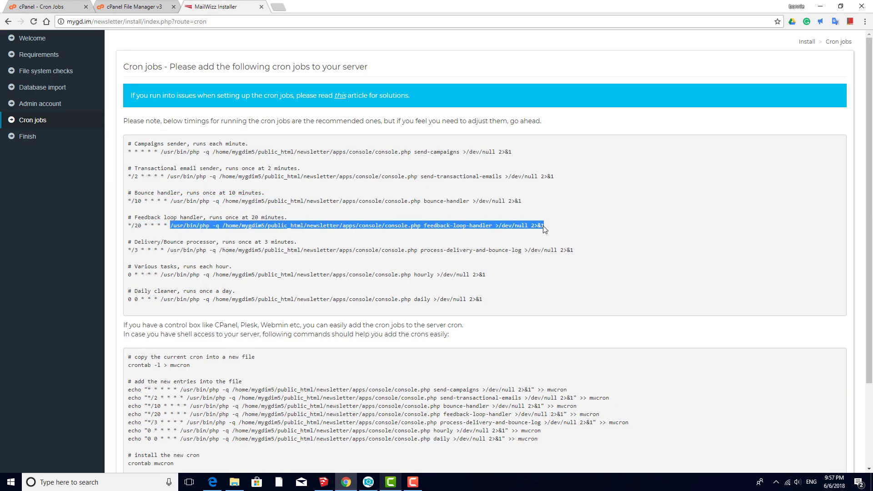
- Add the feedback-loop handler cron job with the minute interval set to 20
click(24, 9)
click(317, 92)
click(284, 112)
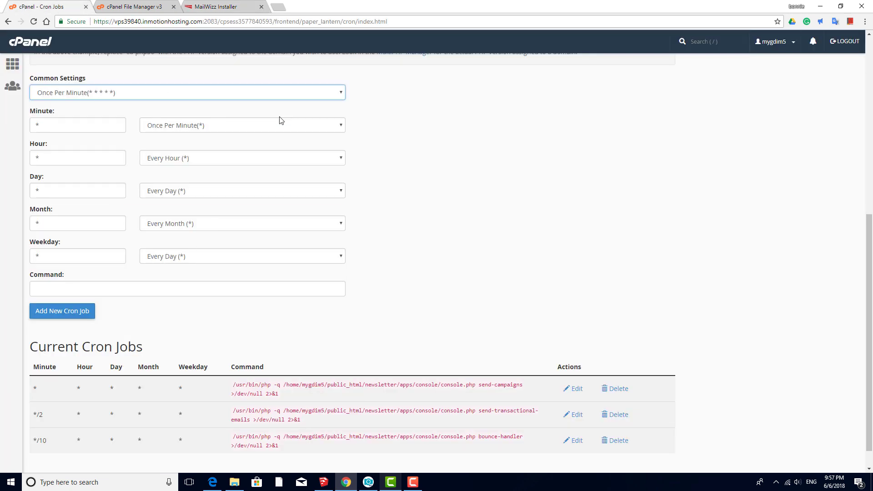
click(281, 120)
key(Escape)
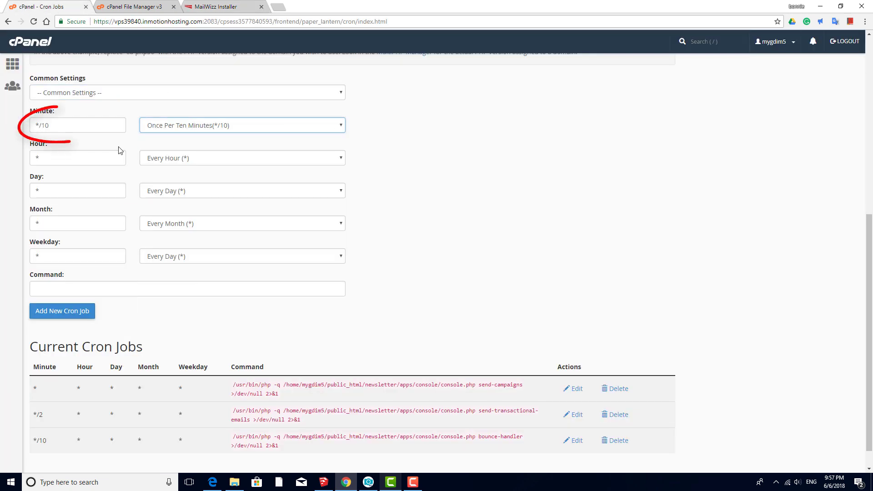
key(BackSpace)
key(BackSpace)
text(20)
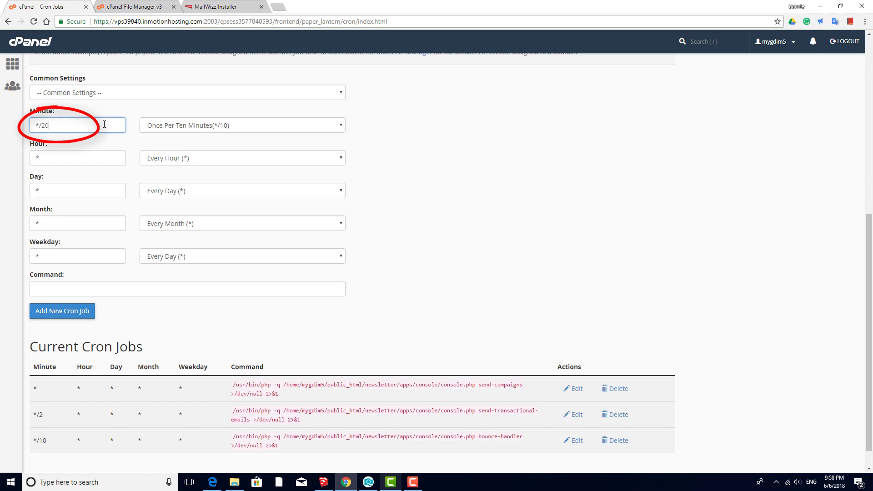
click(124, 291)
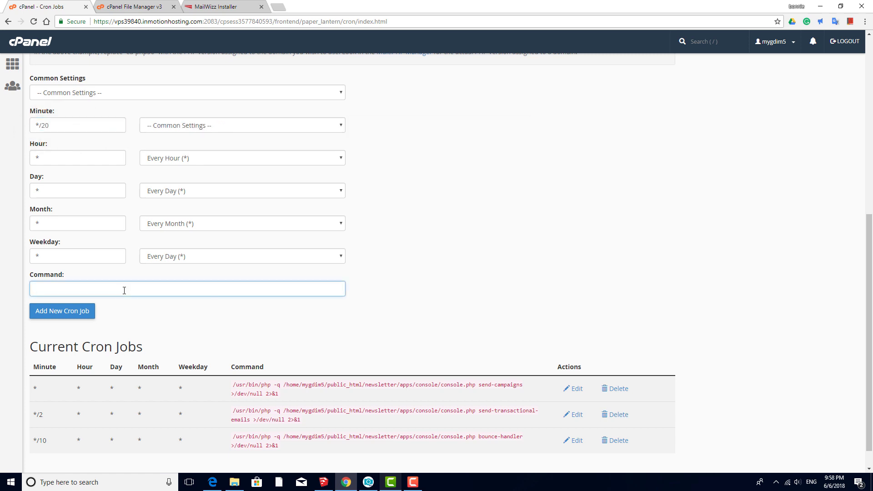
key(ctrl+v)
click(54, 311)
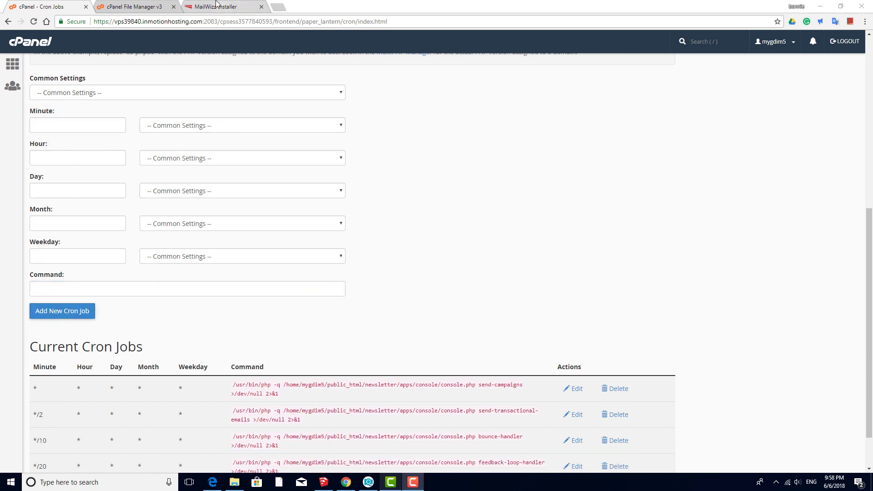
- Copy the delivery/bounce processor command and add it as a cron job every 3 minutes
click(217, 6)
drag(167, 250, 576, 250)
key(ctrl+c)
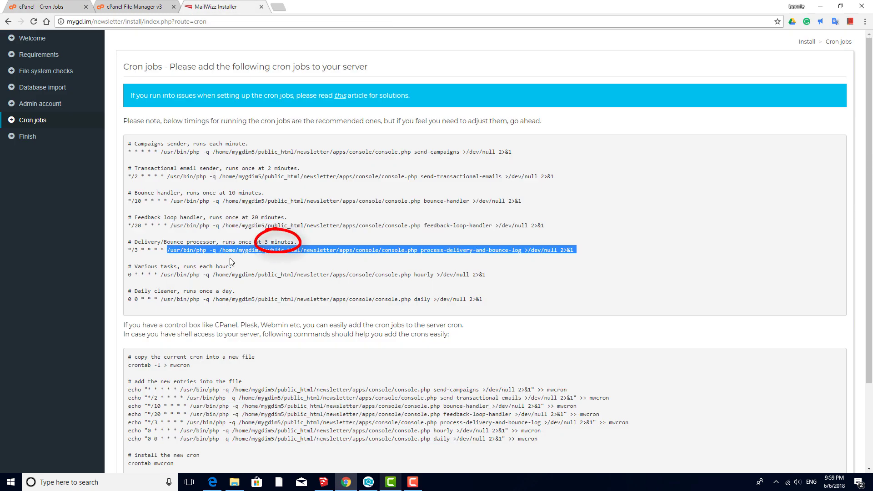
click(41, 7)
click(223, 92)
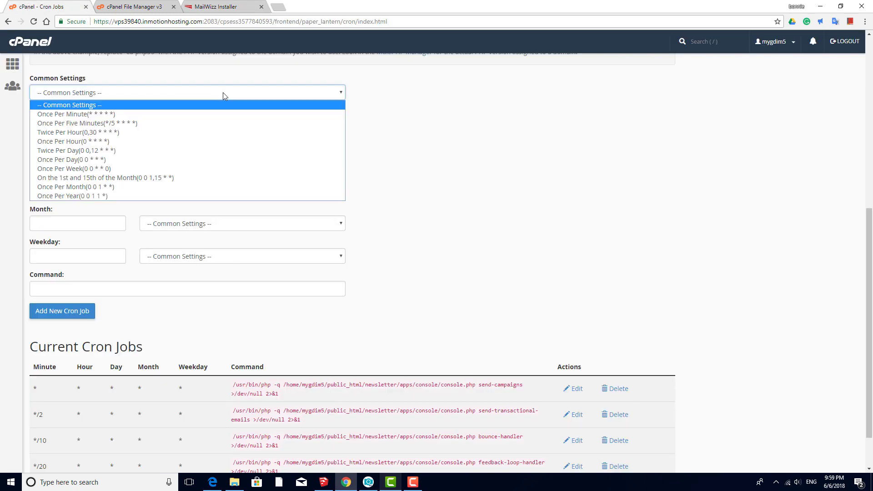
click(204, 114)
click(249, 127)
click(225, 152)
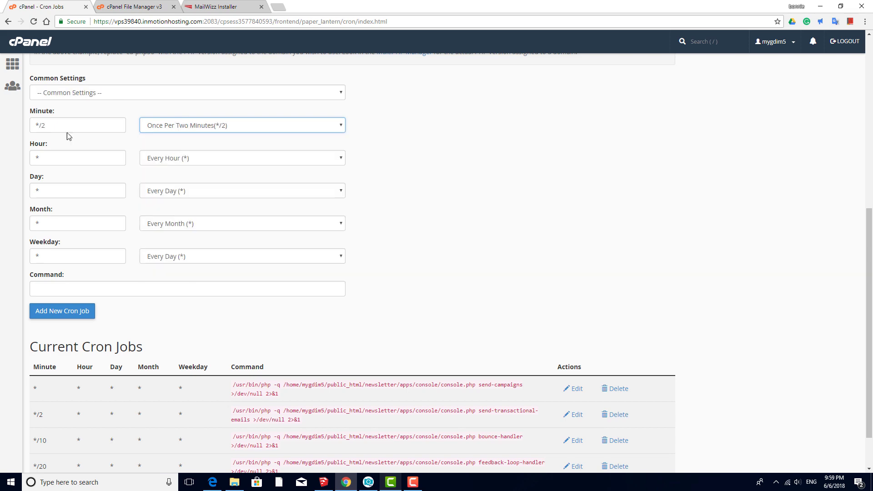
click(71, 126)
key(BackSpace)
text(3)
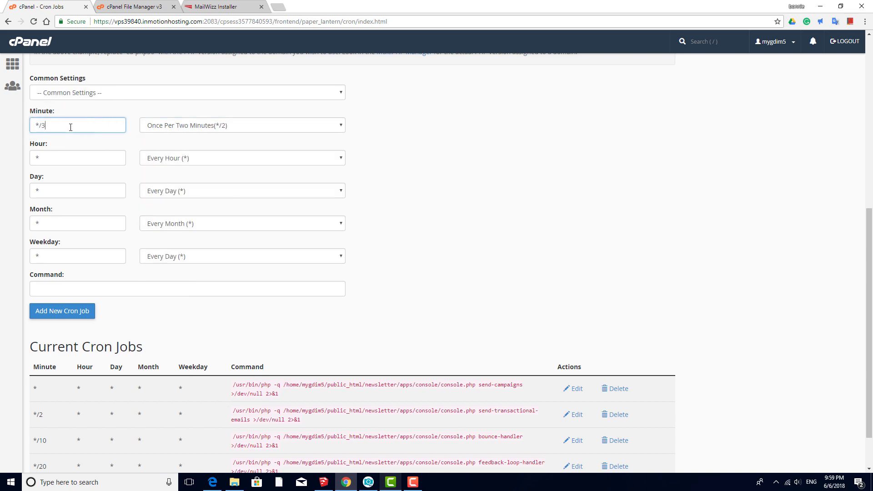
click(131, 288)
key(ctrl+v)
click(78, 310)
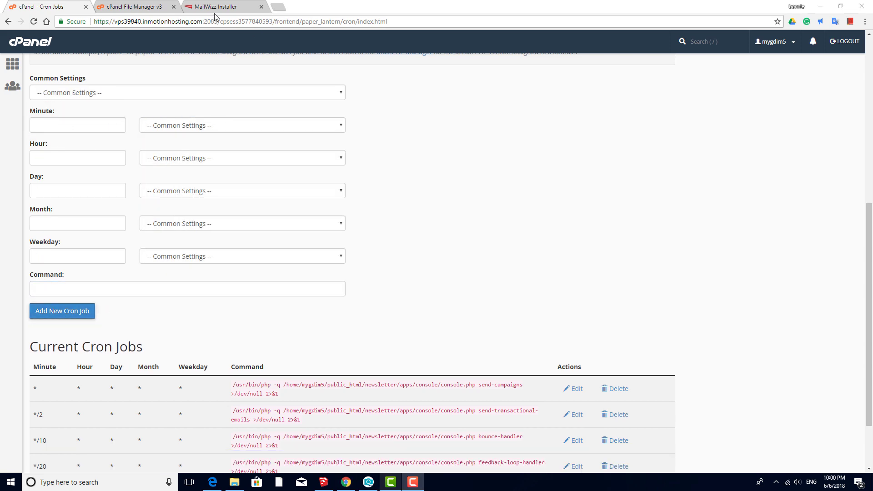
- Copy the hourly tasks command and add it as a Once Per Hour cron job
click(210, 8)
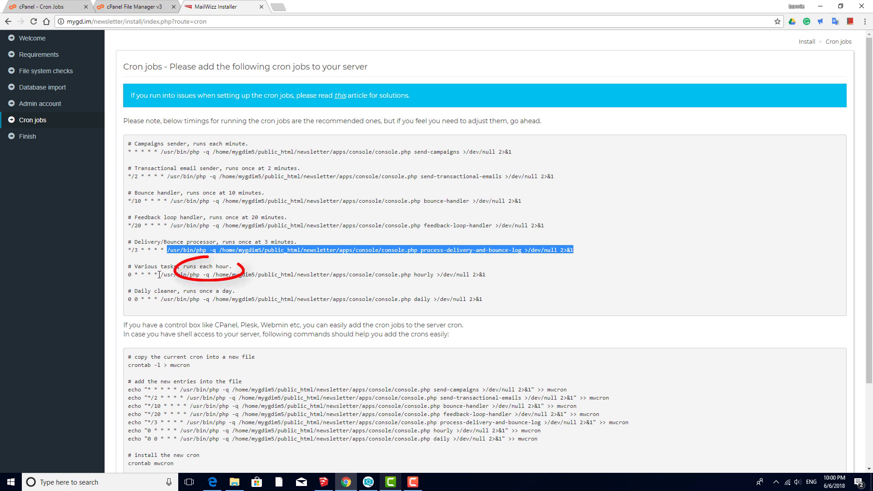
drag(161, 275, 494, 278)
key(ctrl+c)
click(43, 7)
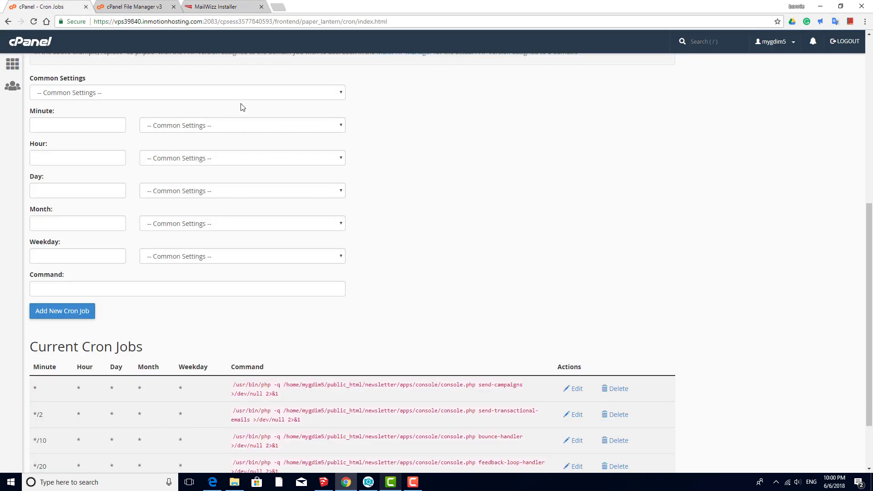
click(238, 93)
click(195, 141)
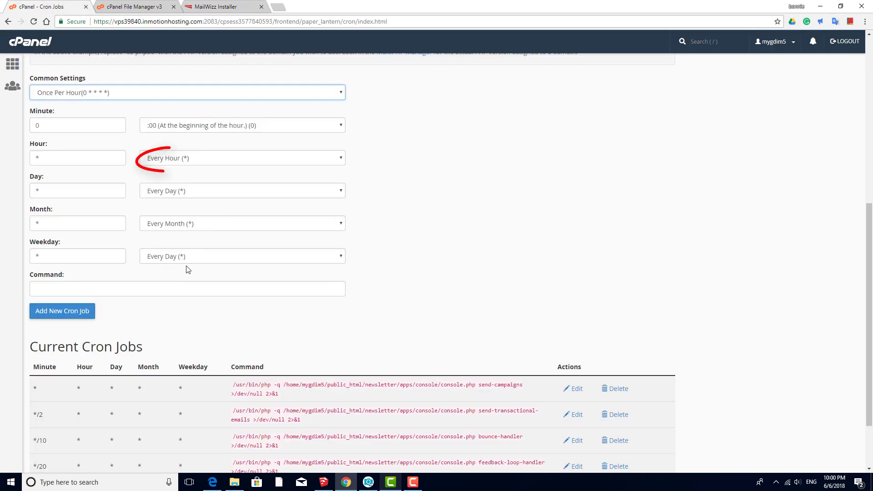
click(187, 289)
key(ctrl+v)
click(59, 312)
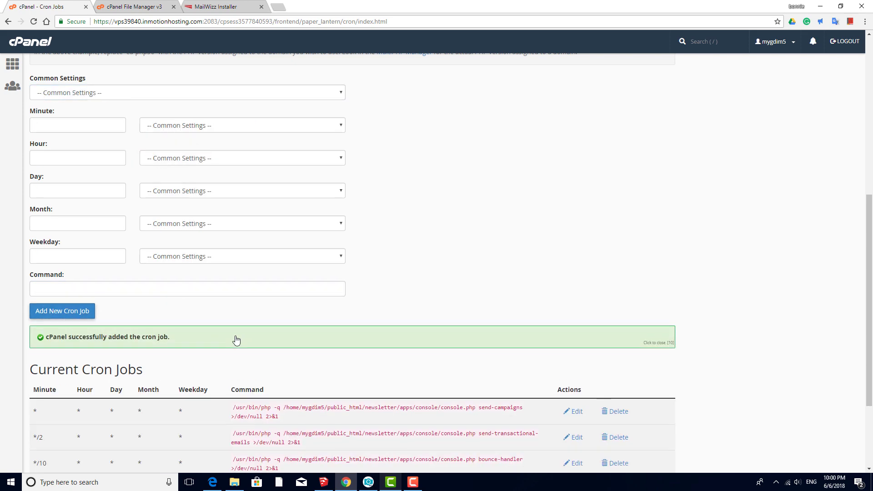
- Copy the daily cleaner command and add it as a Once Per Day cron job
click(242, 8)
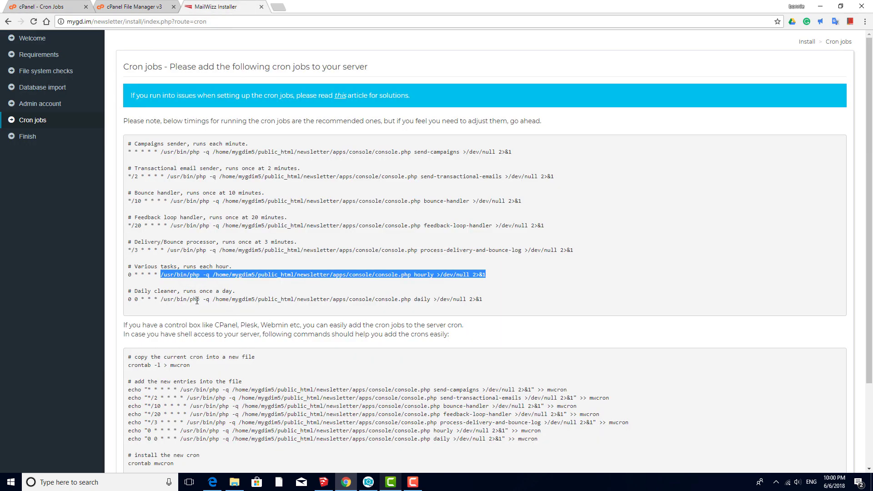
drag(162, 299, 394, 308)
key(ctrl+c)
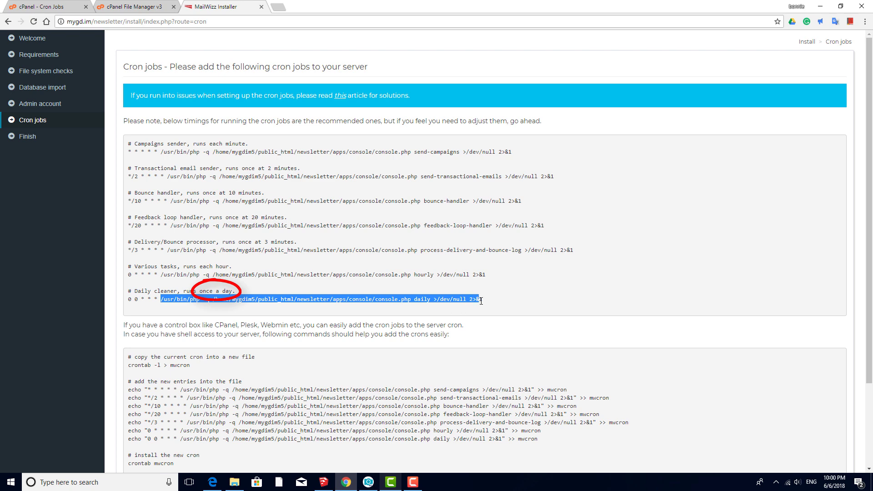
click(43, 7)
click(156, 94)
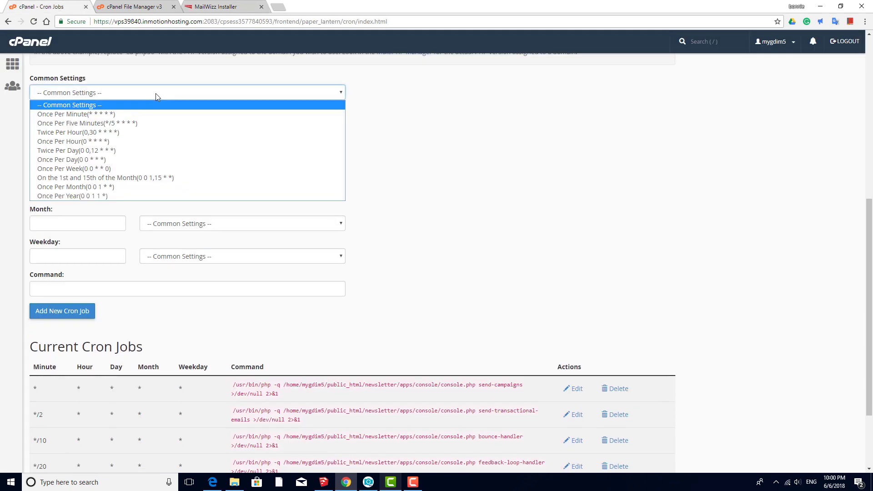
click(131, 162)
click(128, 288)
key(ctrl+v)
click(69, 314)
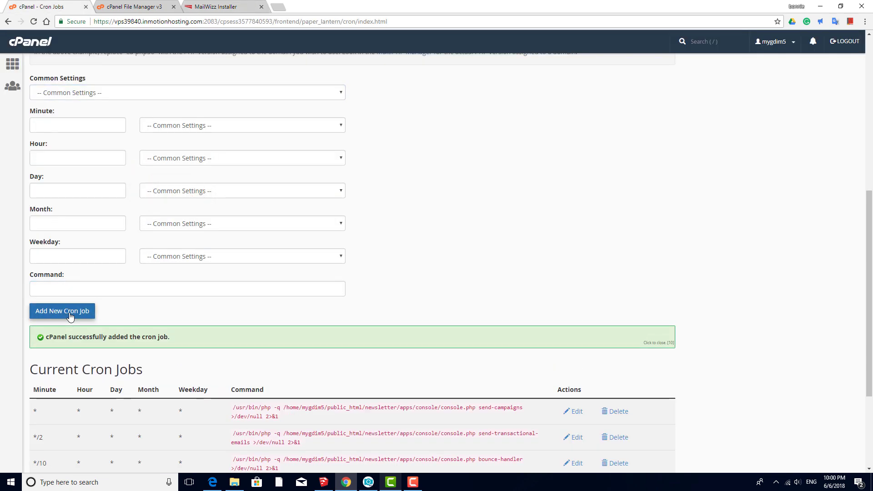
scroll(447, 164, down, 3)
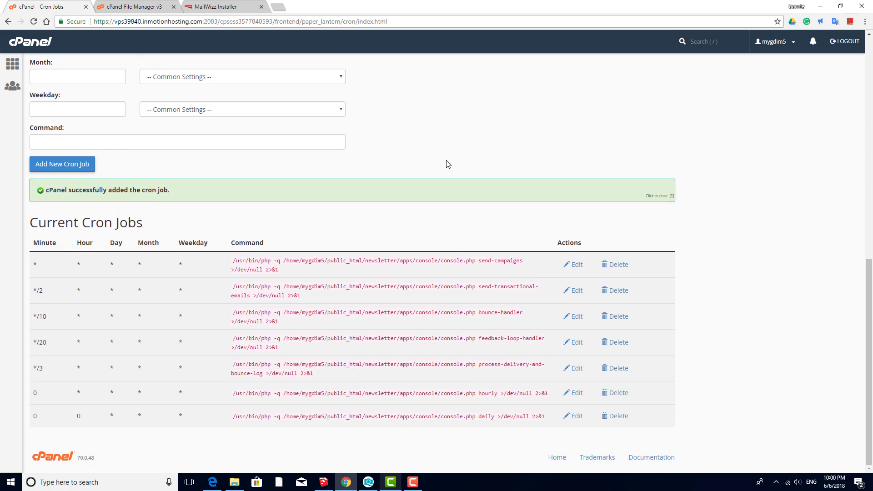
- Confirm in the installer that the cron jobs are installed, reaching the Finish page
click(233, 7)
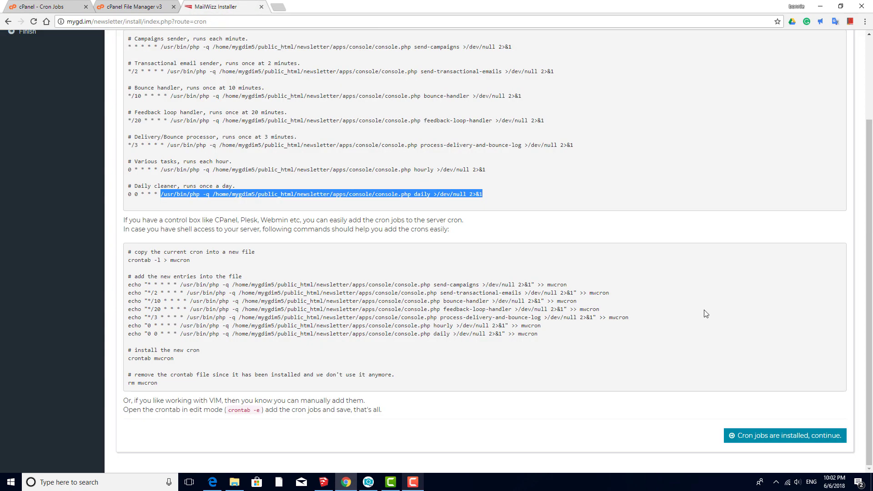
click(781, 438)
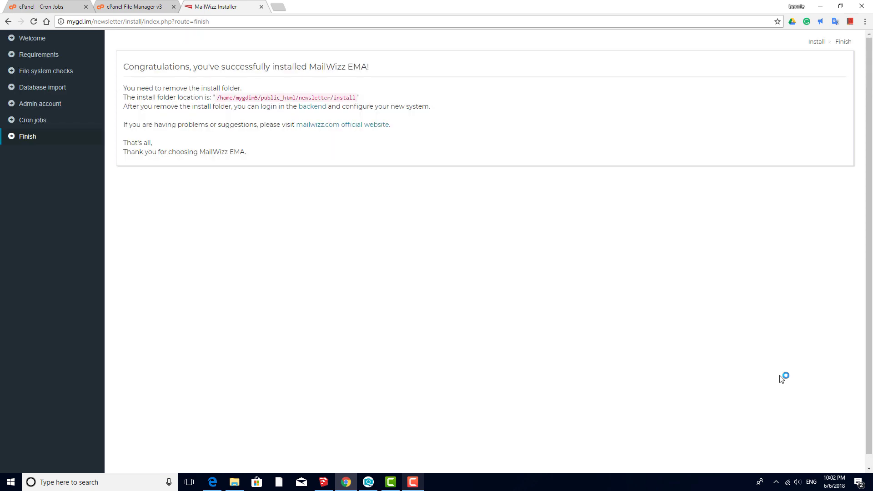